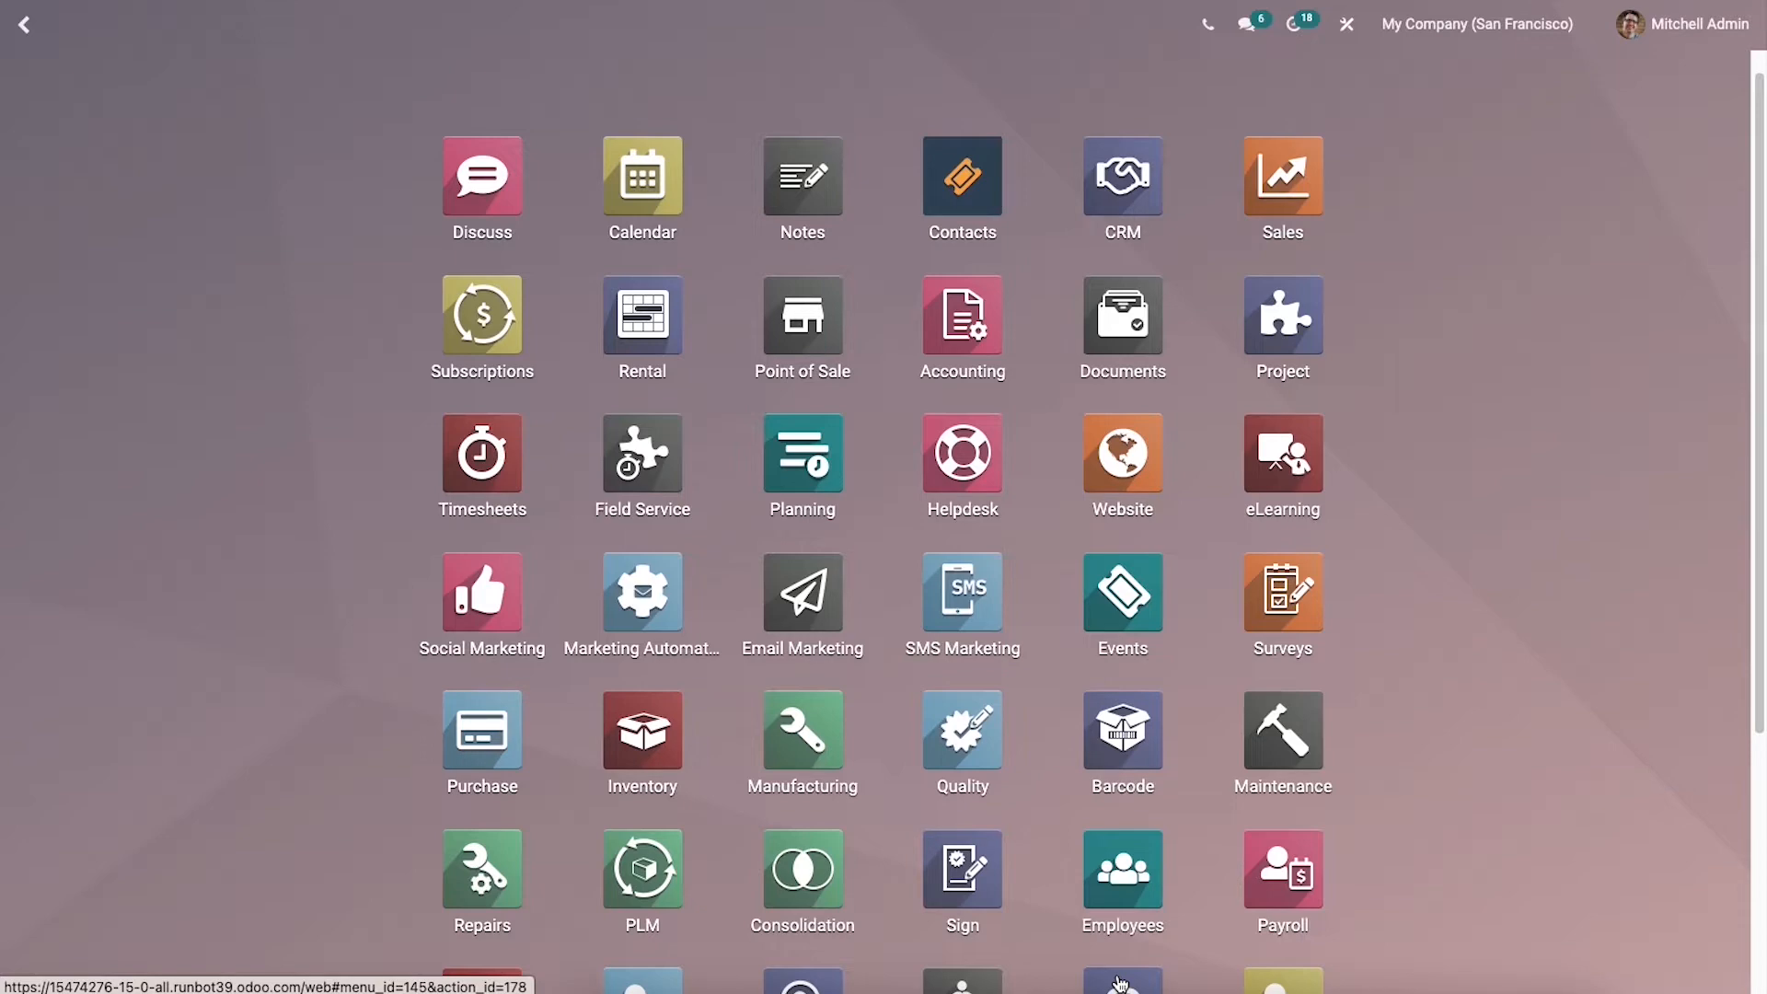
Open the vehicle manufacturers in the Fleet app and show them as a list.
left_click(1120, 983)
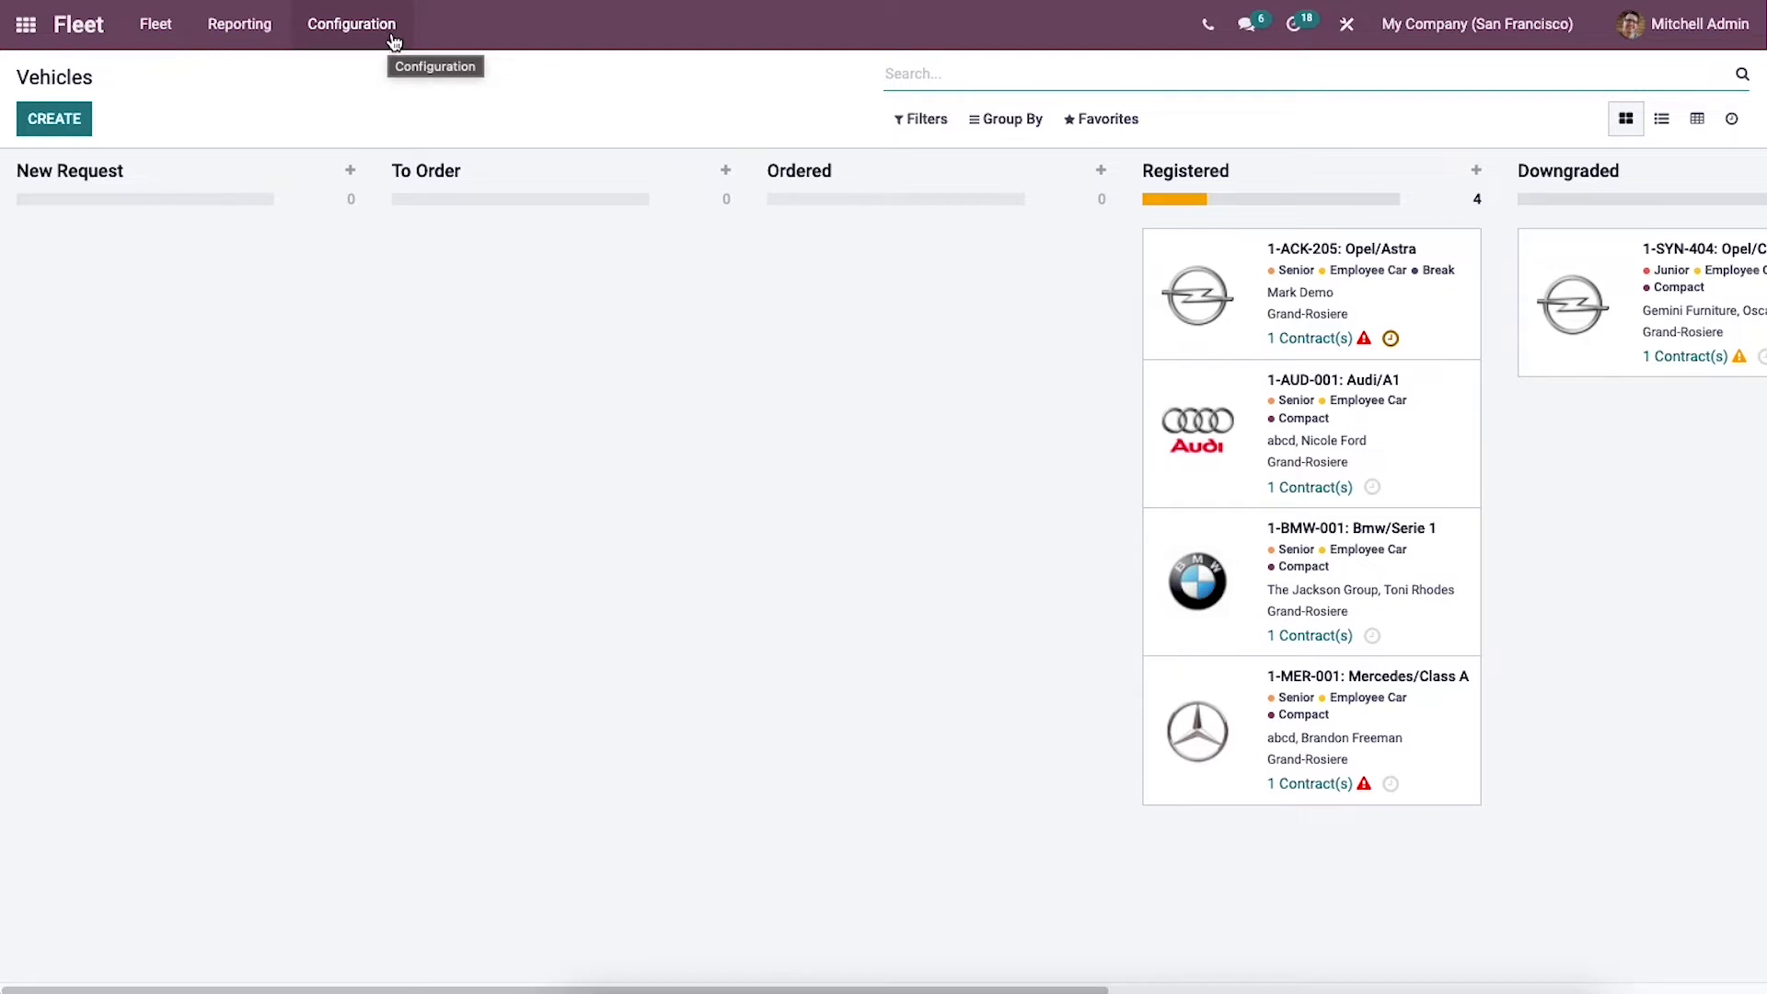
left_click(384, 33)
left_click(384, 100)
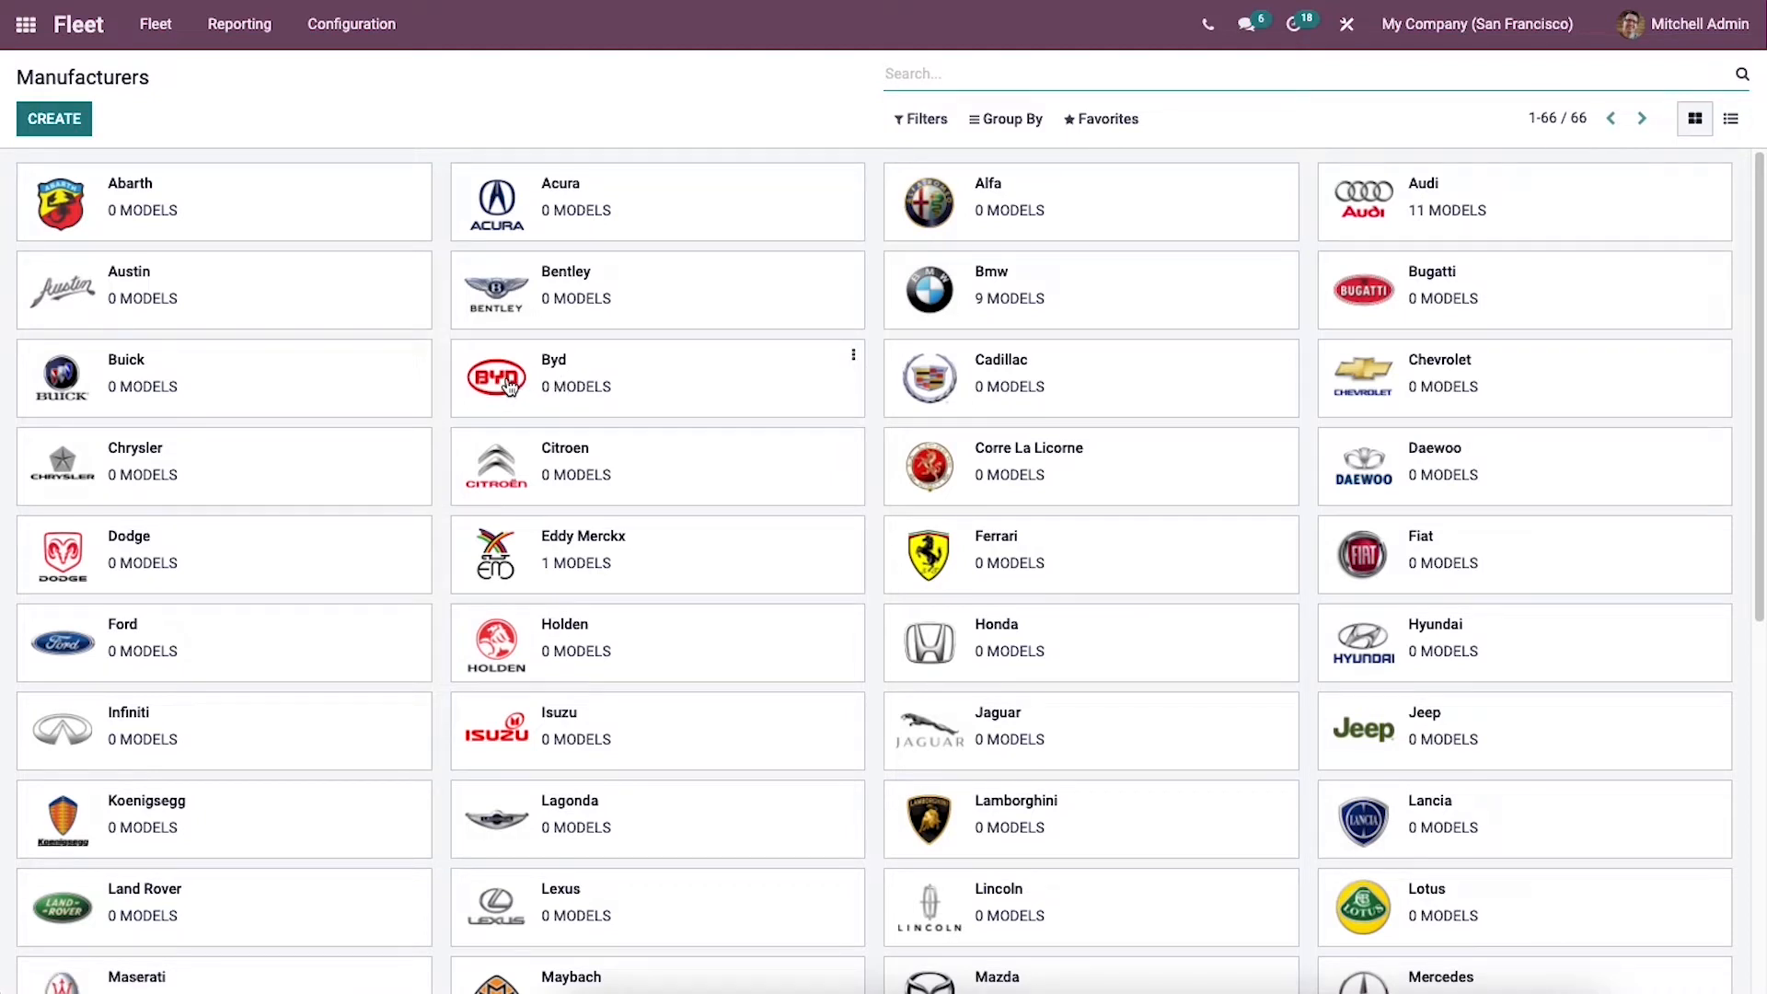
left_click(855, 356)
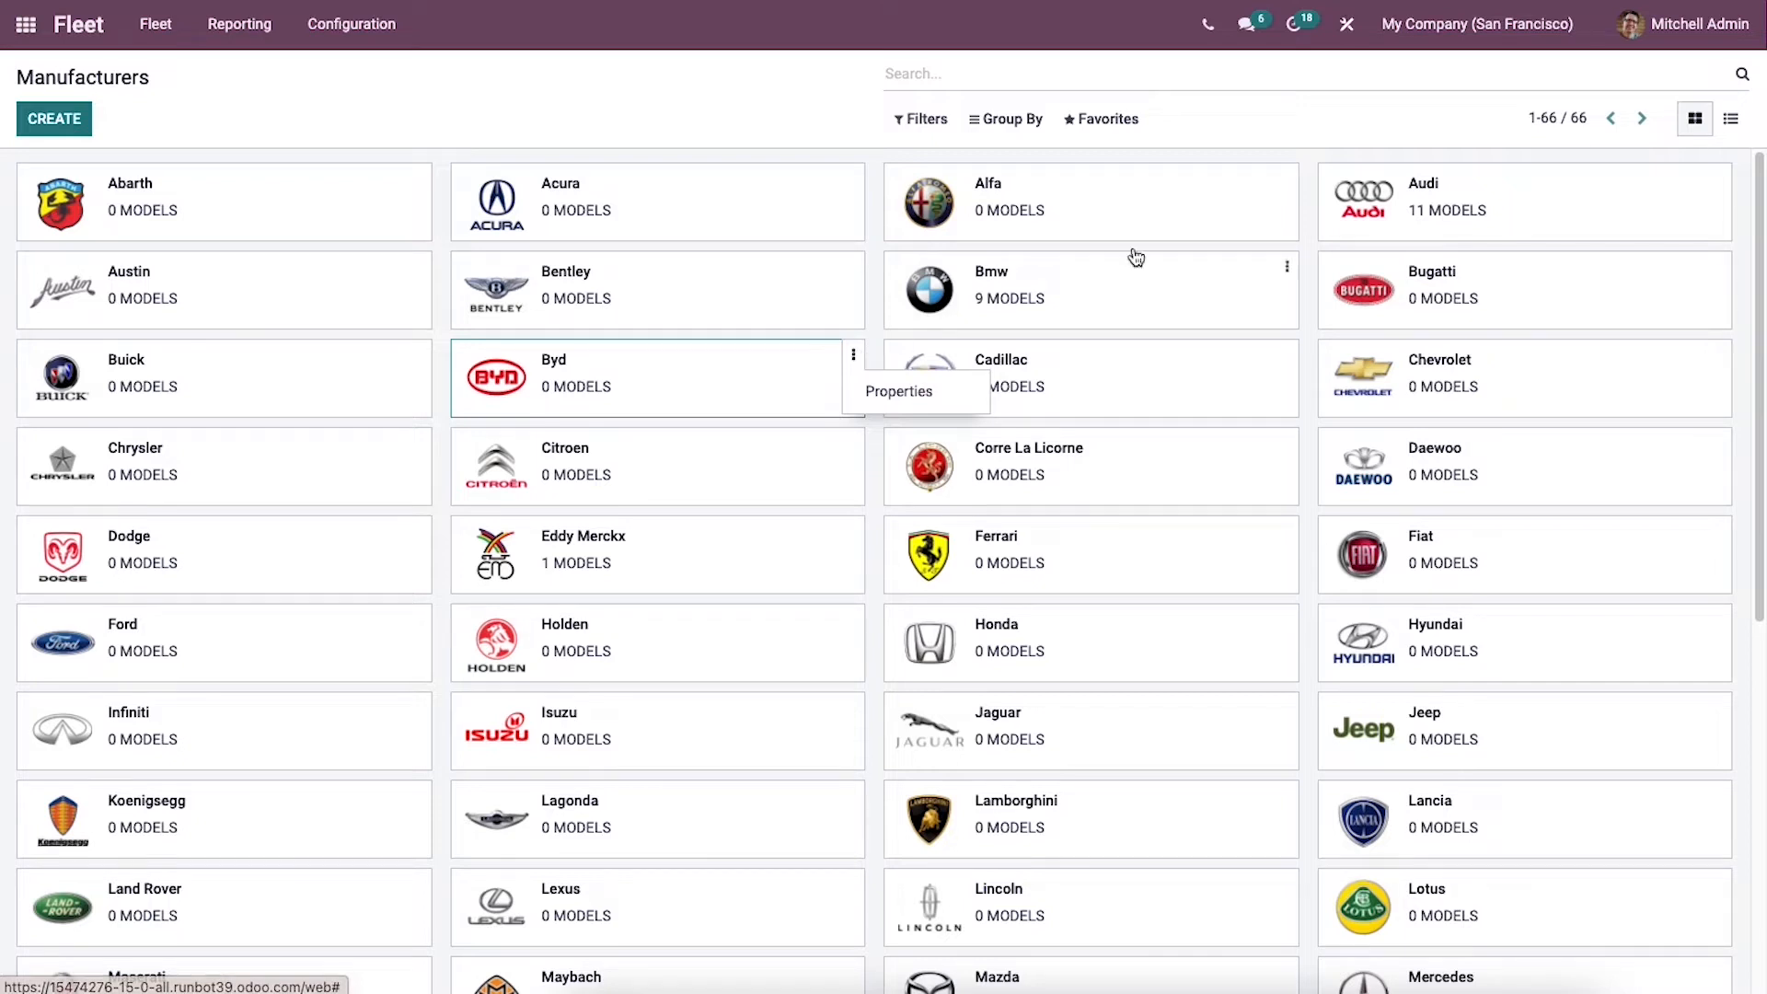
left_click(1731, 121)
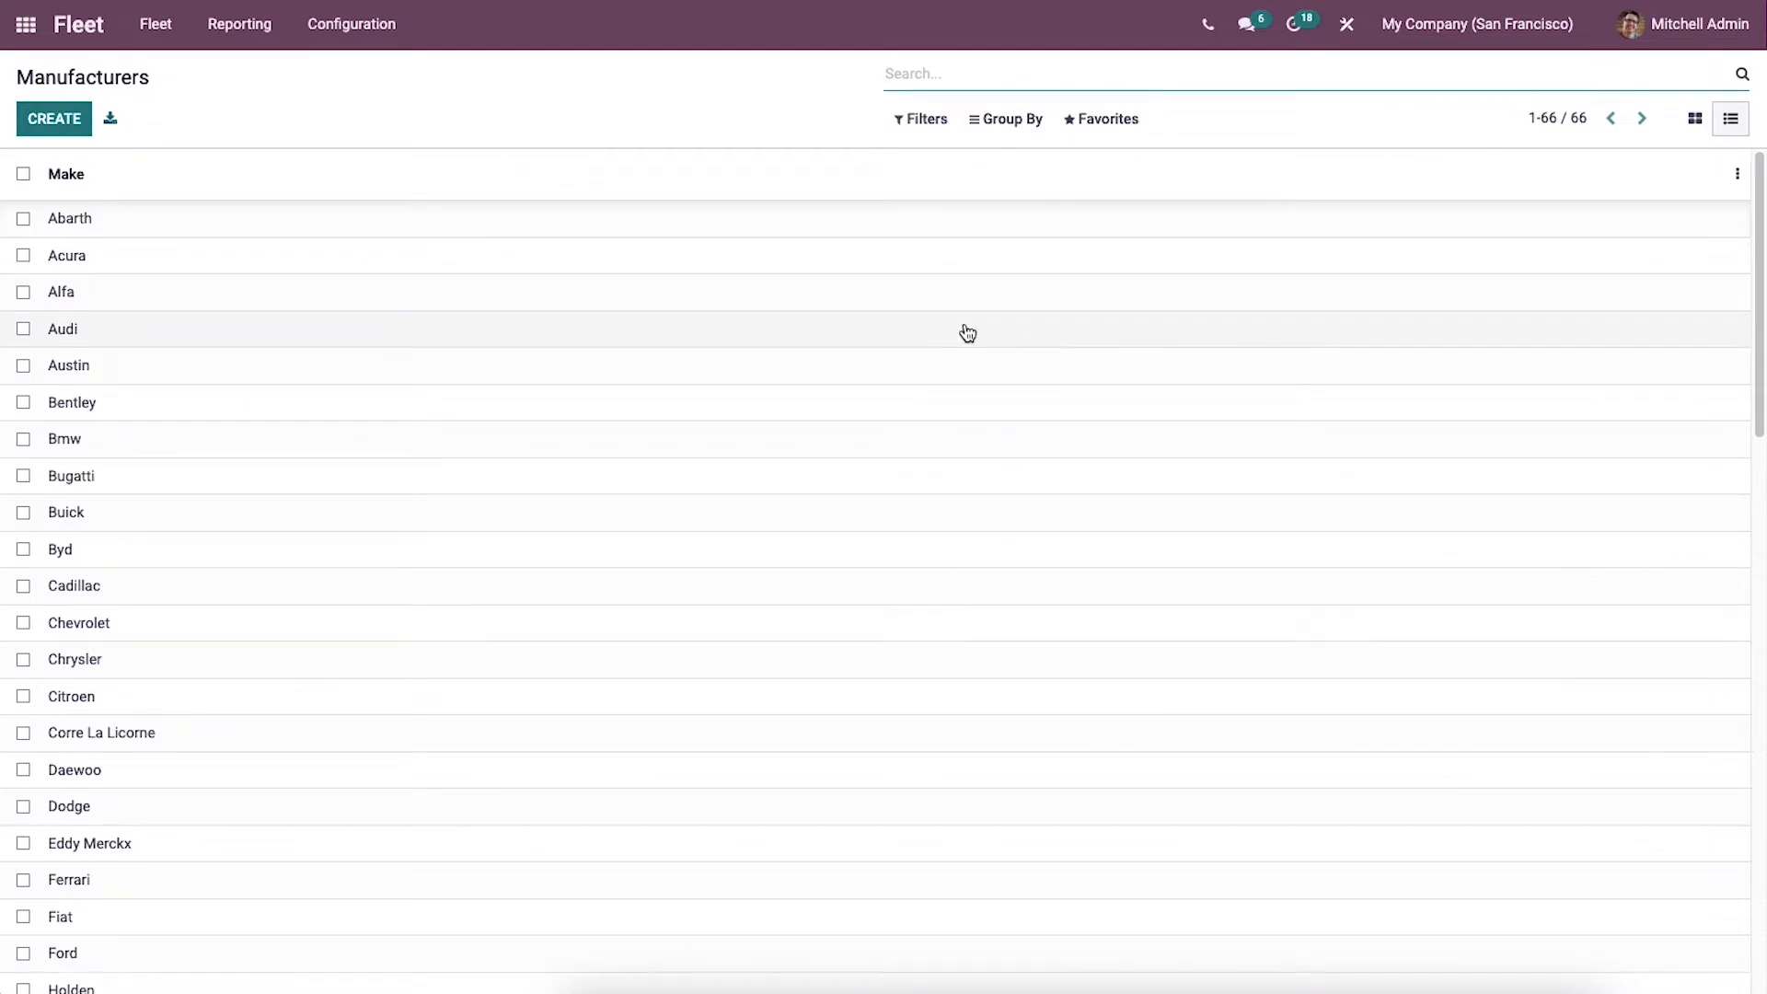
Create a manufacturer named Kia with kia.png as its logo, save it, and return to the manufacturers shown as cards.
left_click(70, 124)
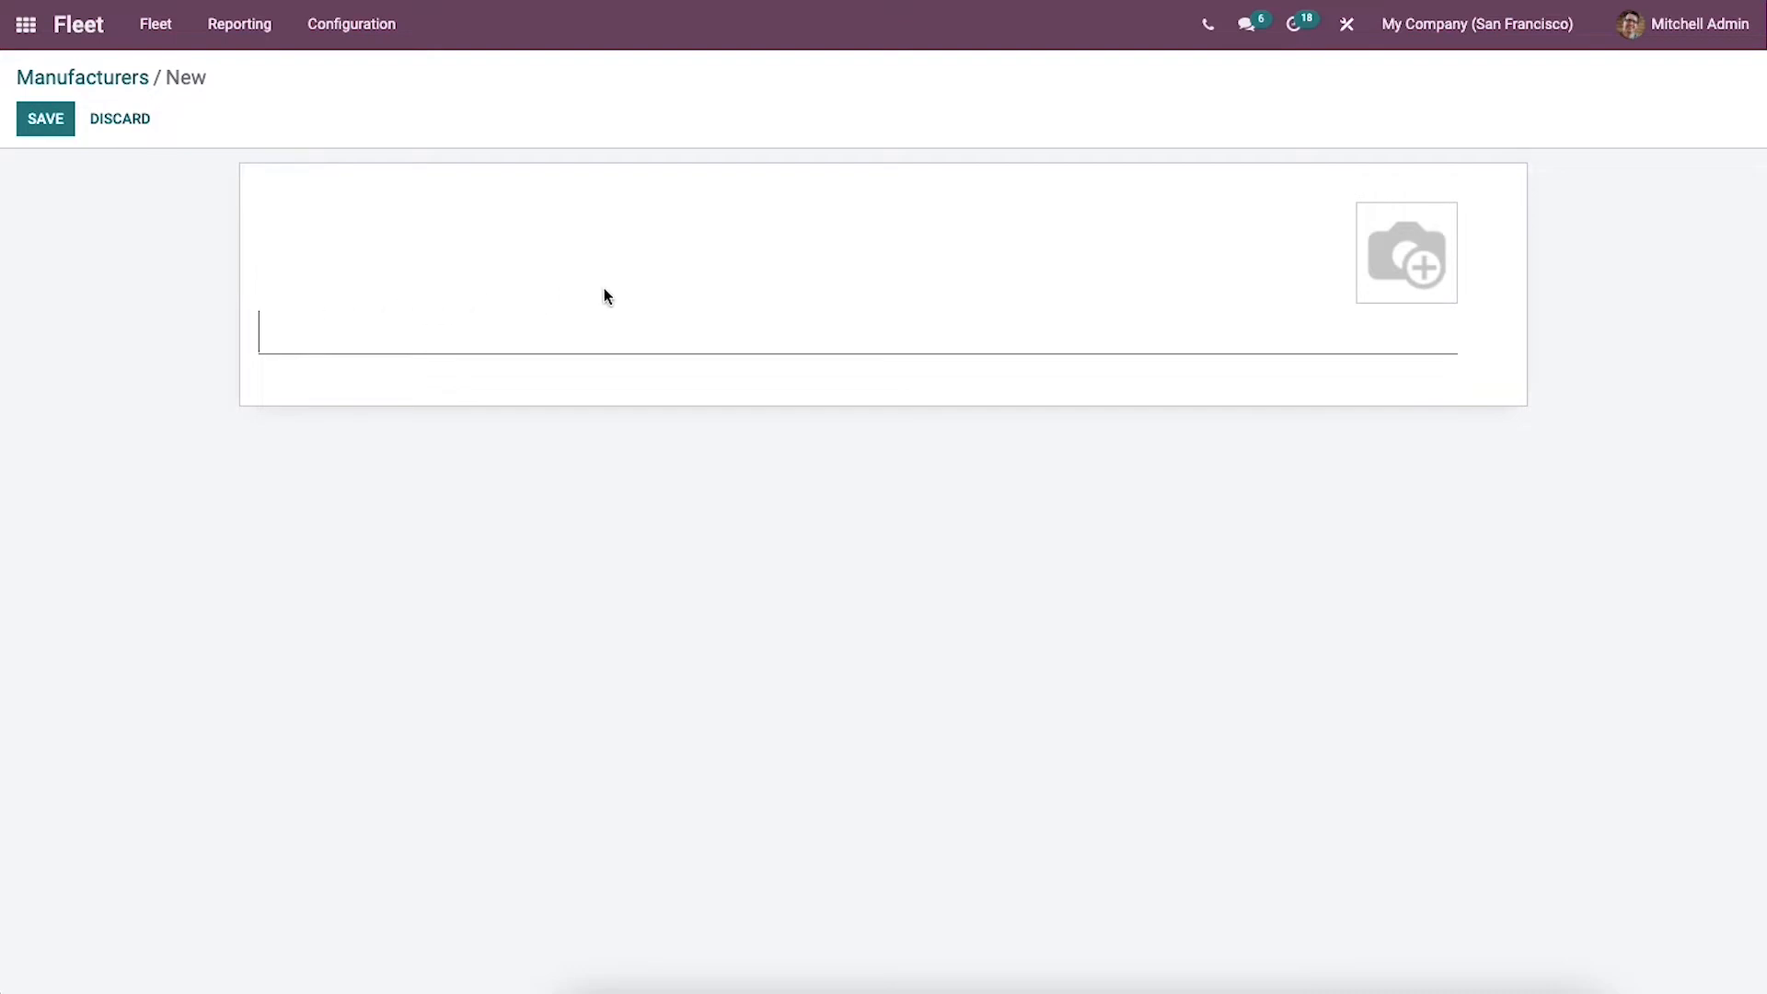
mouse_move(1394, 246)
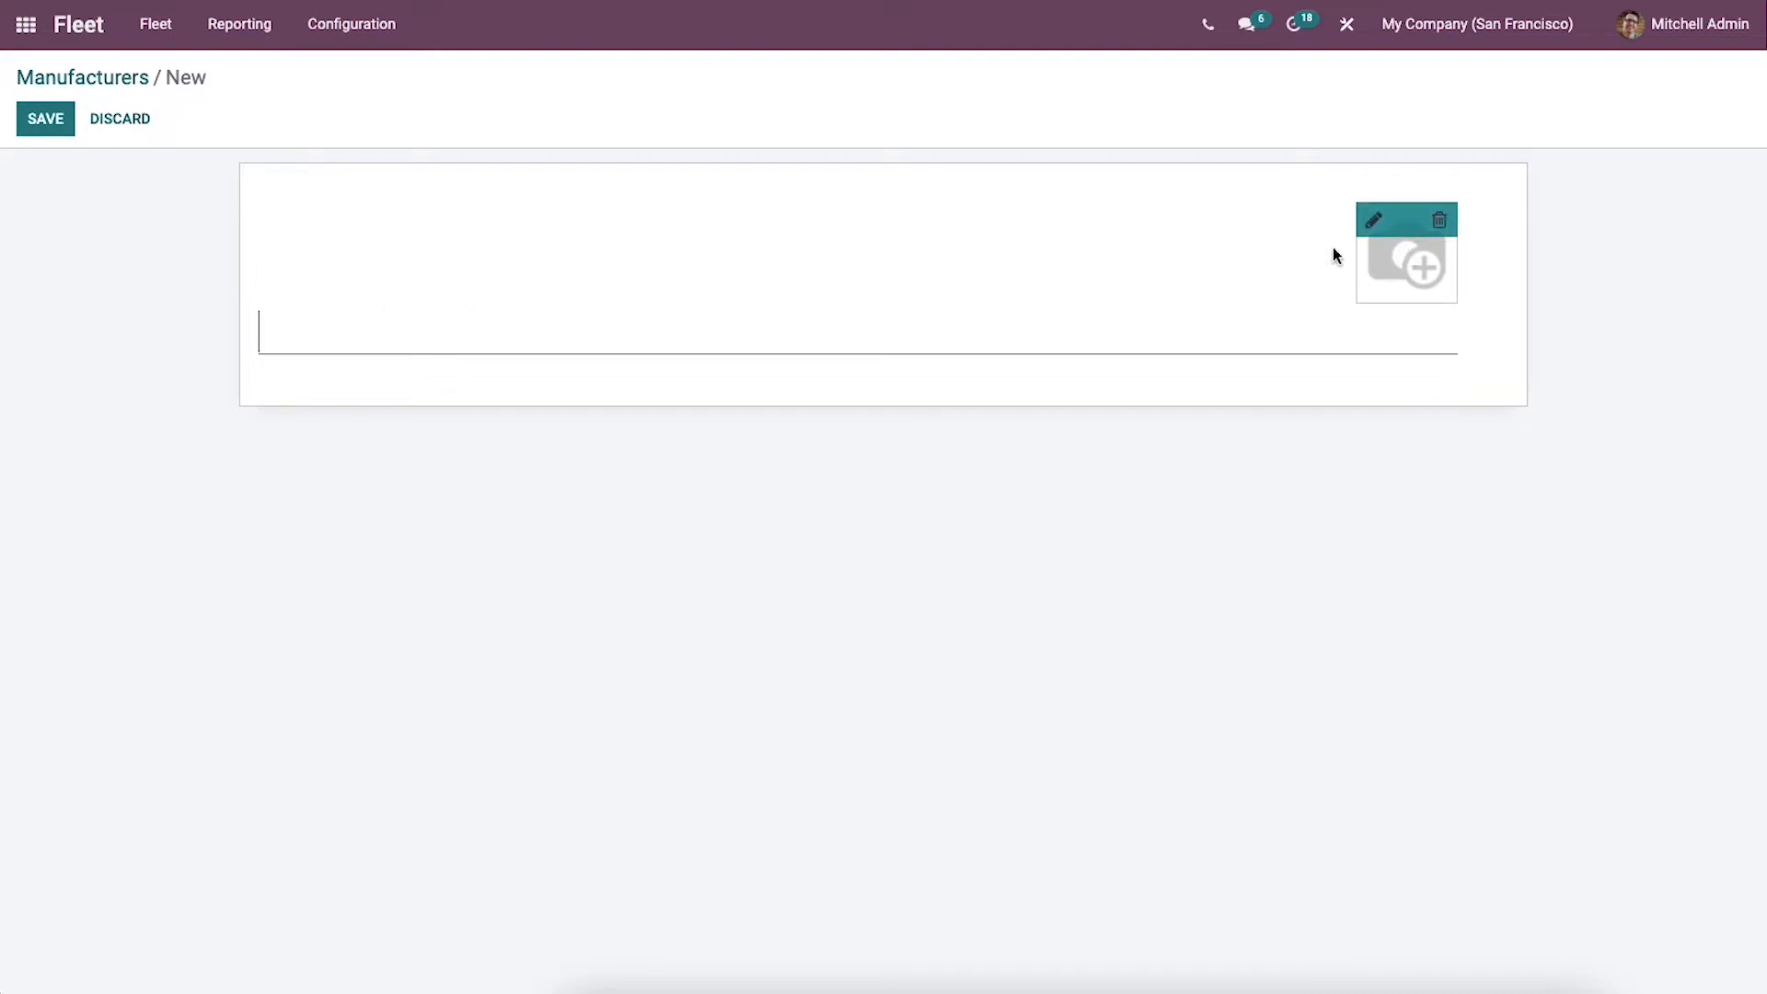
type("Kia")
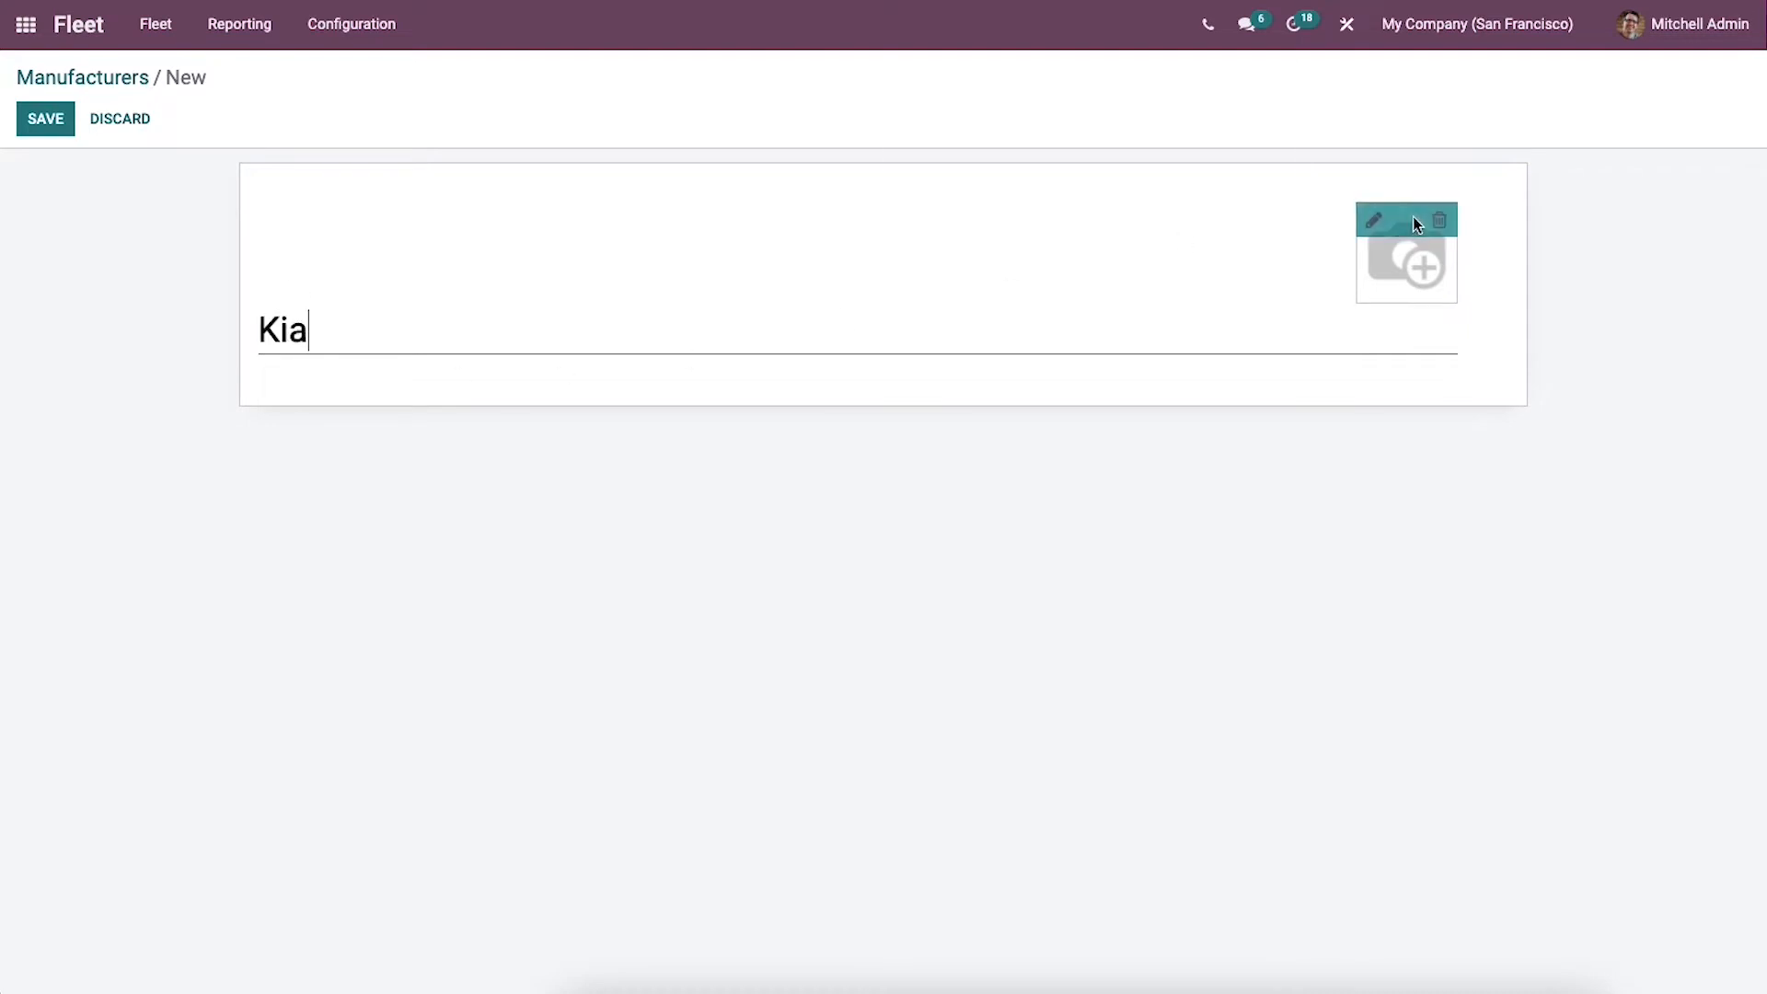
left_click(1373, 220)
left_click(1320, 304)
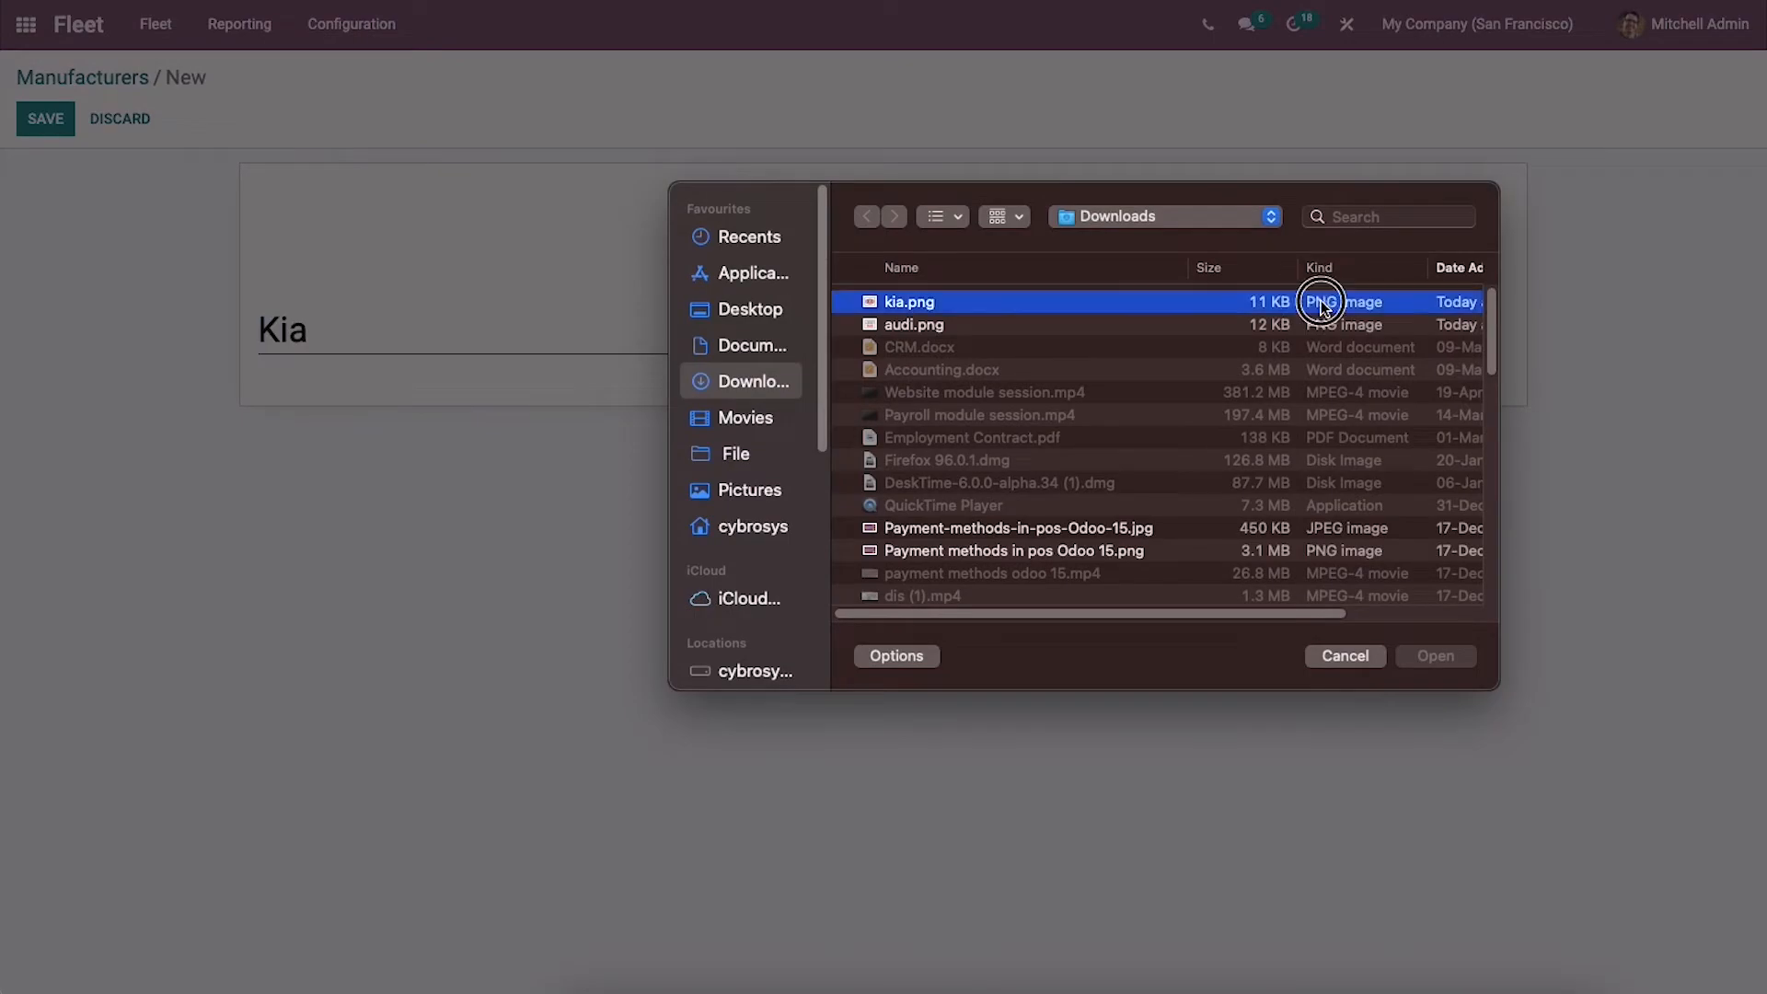
left_click(1450, 656)
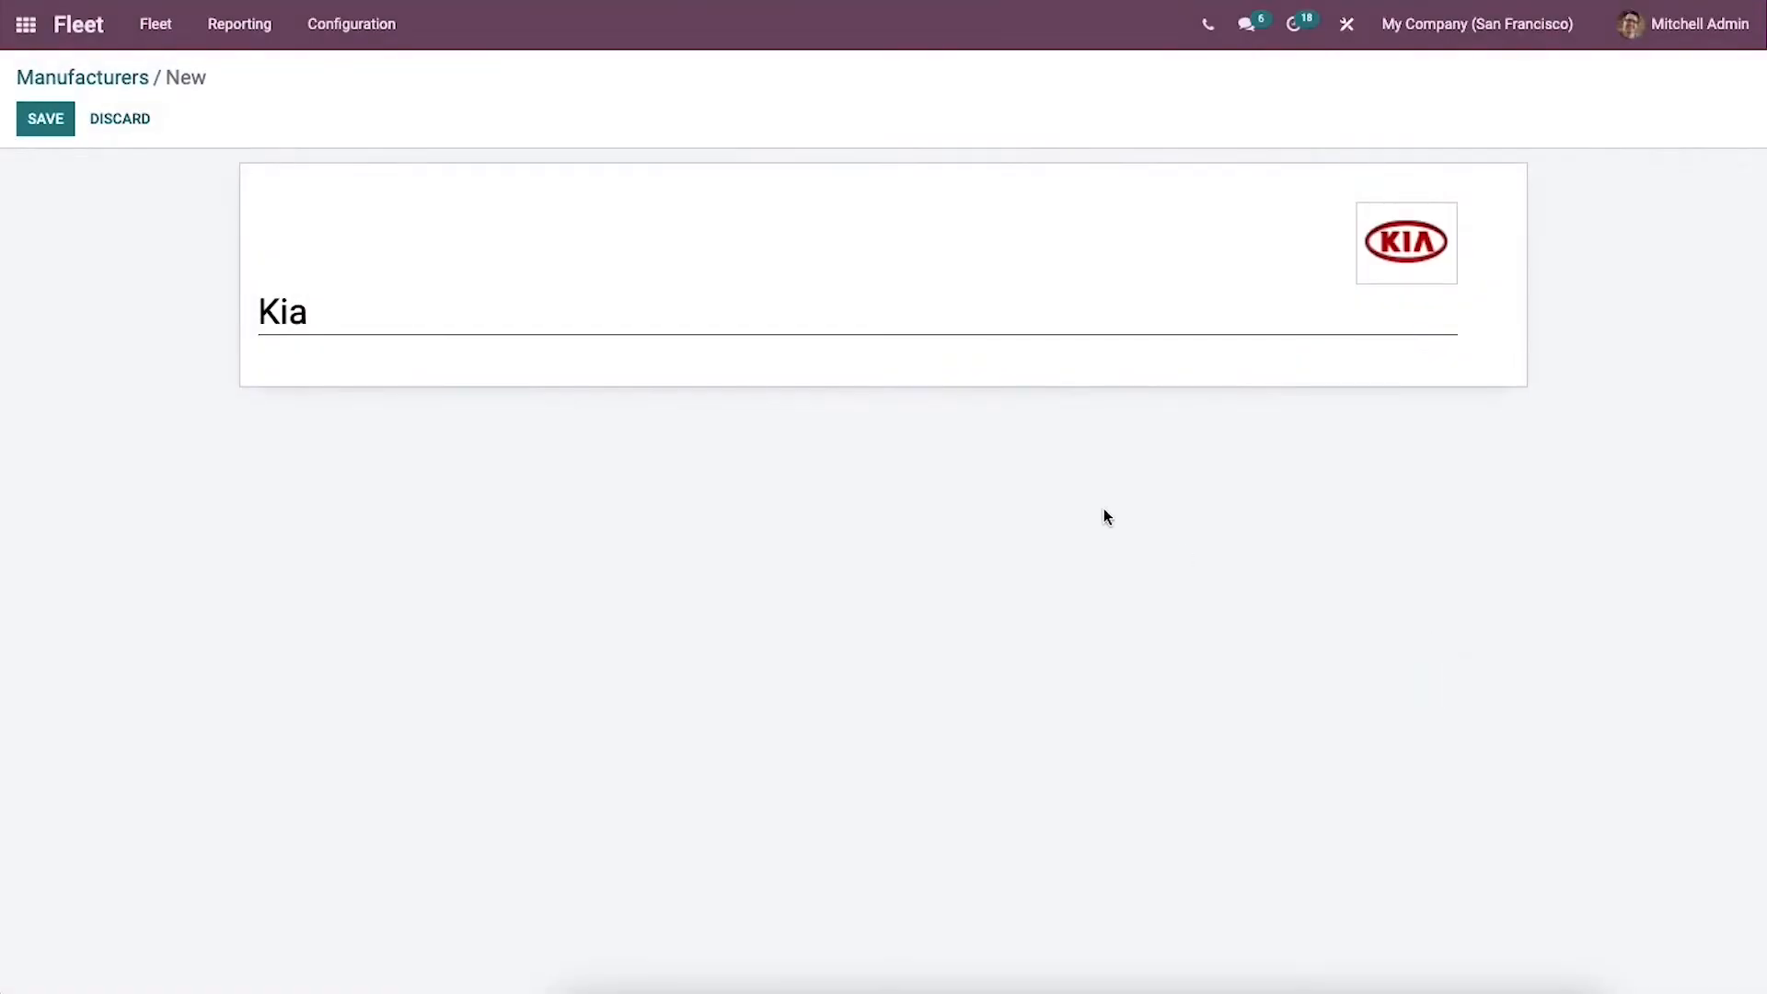
left_click(35, 120)
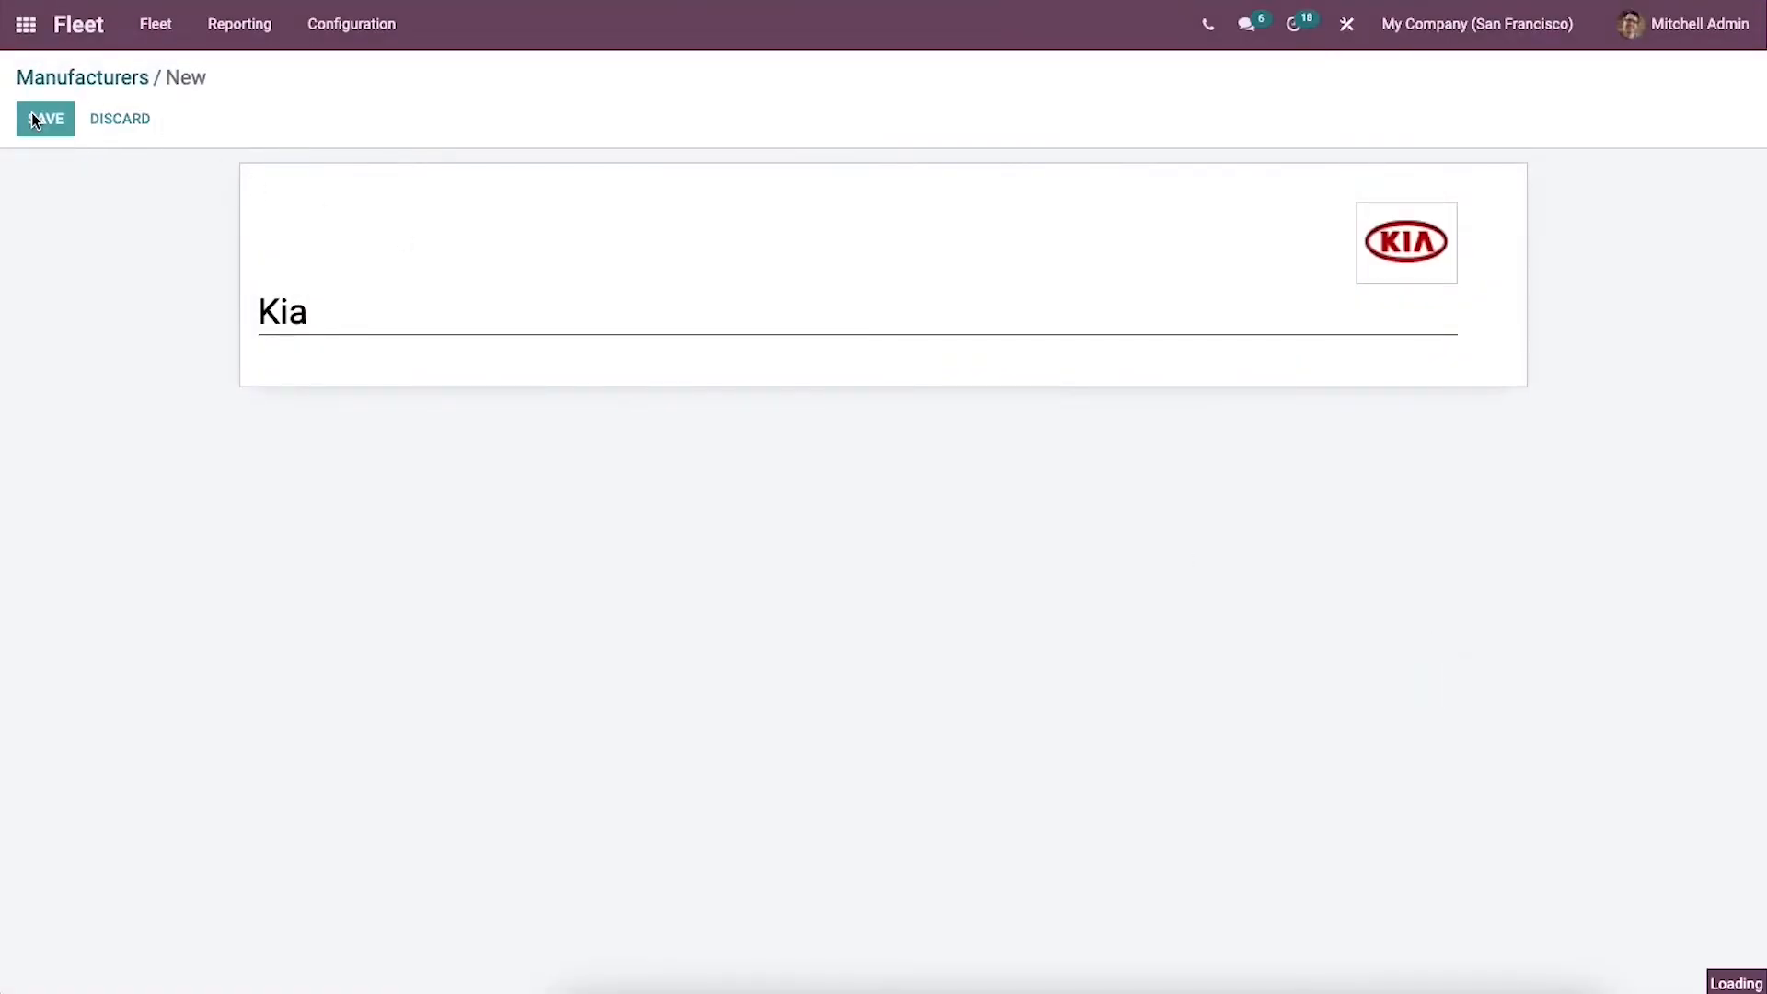
left_click(98, 81)
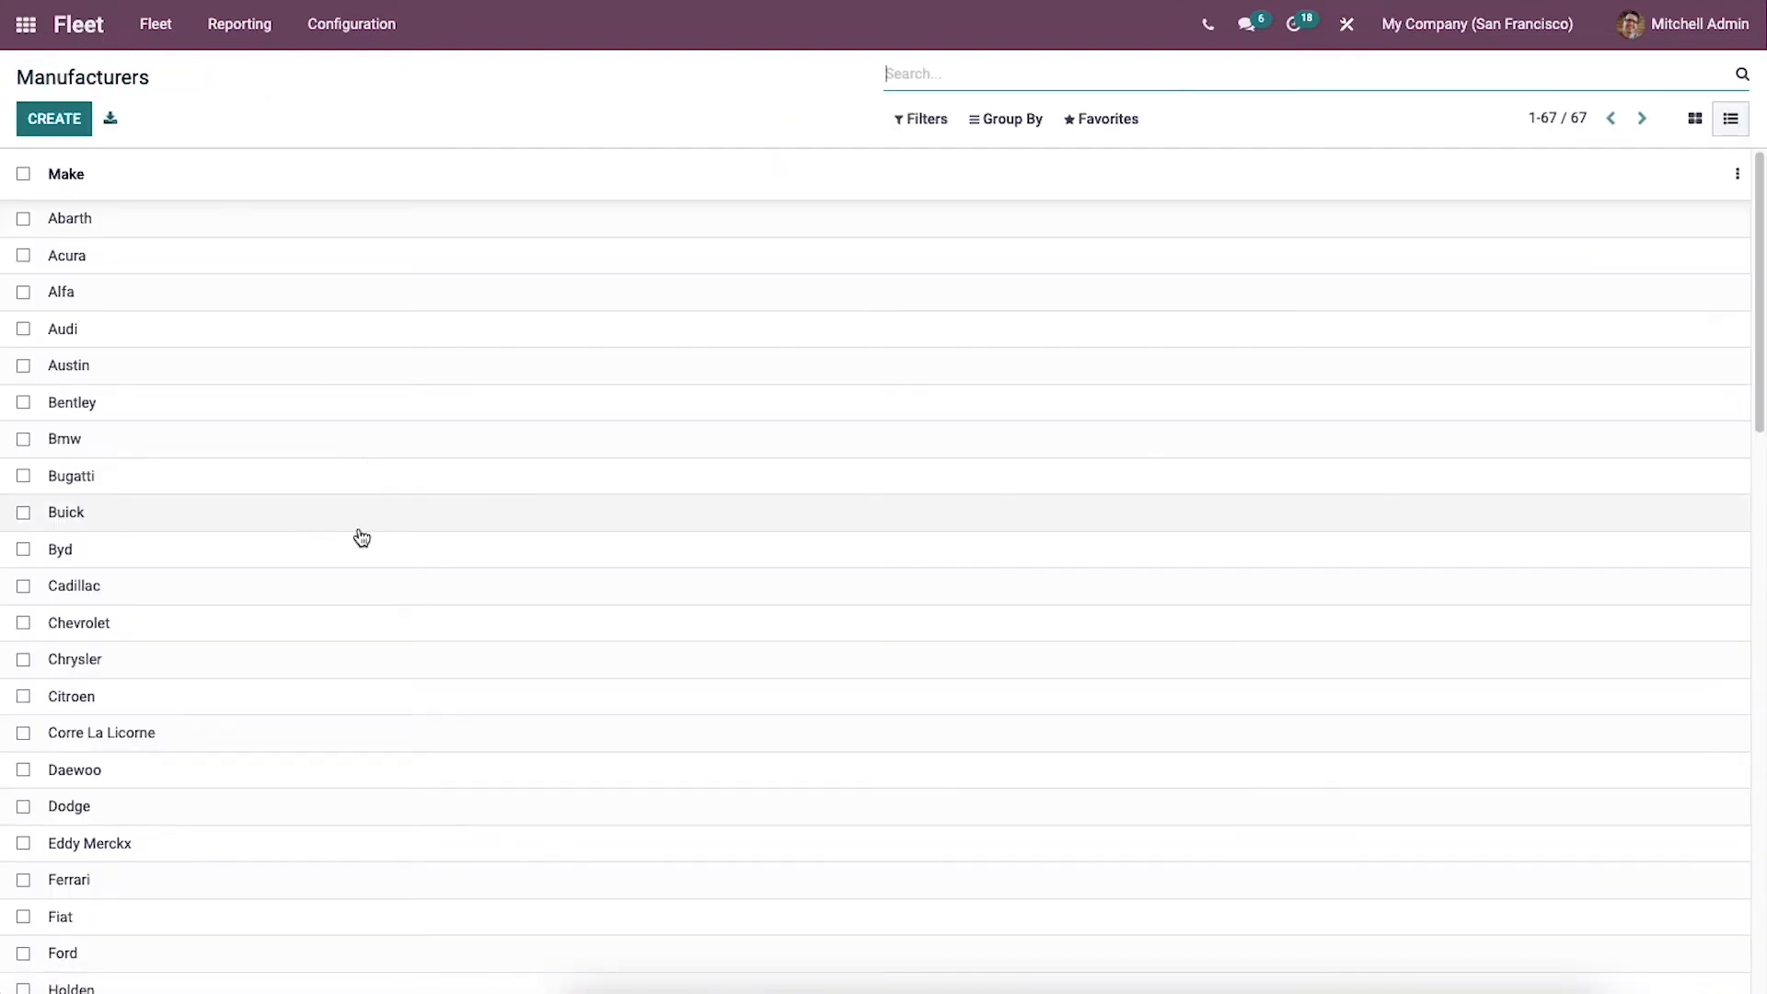
left_click(1694, 118)
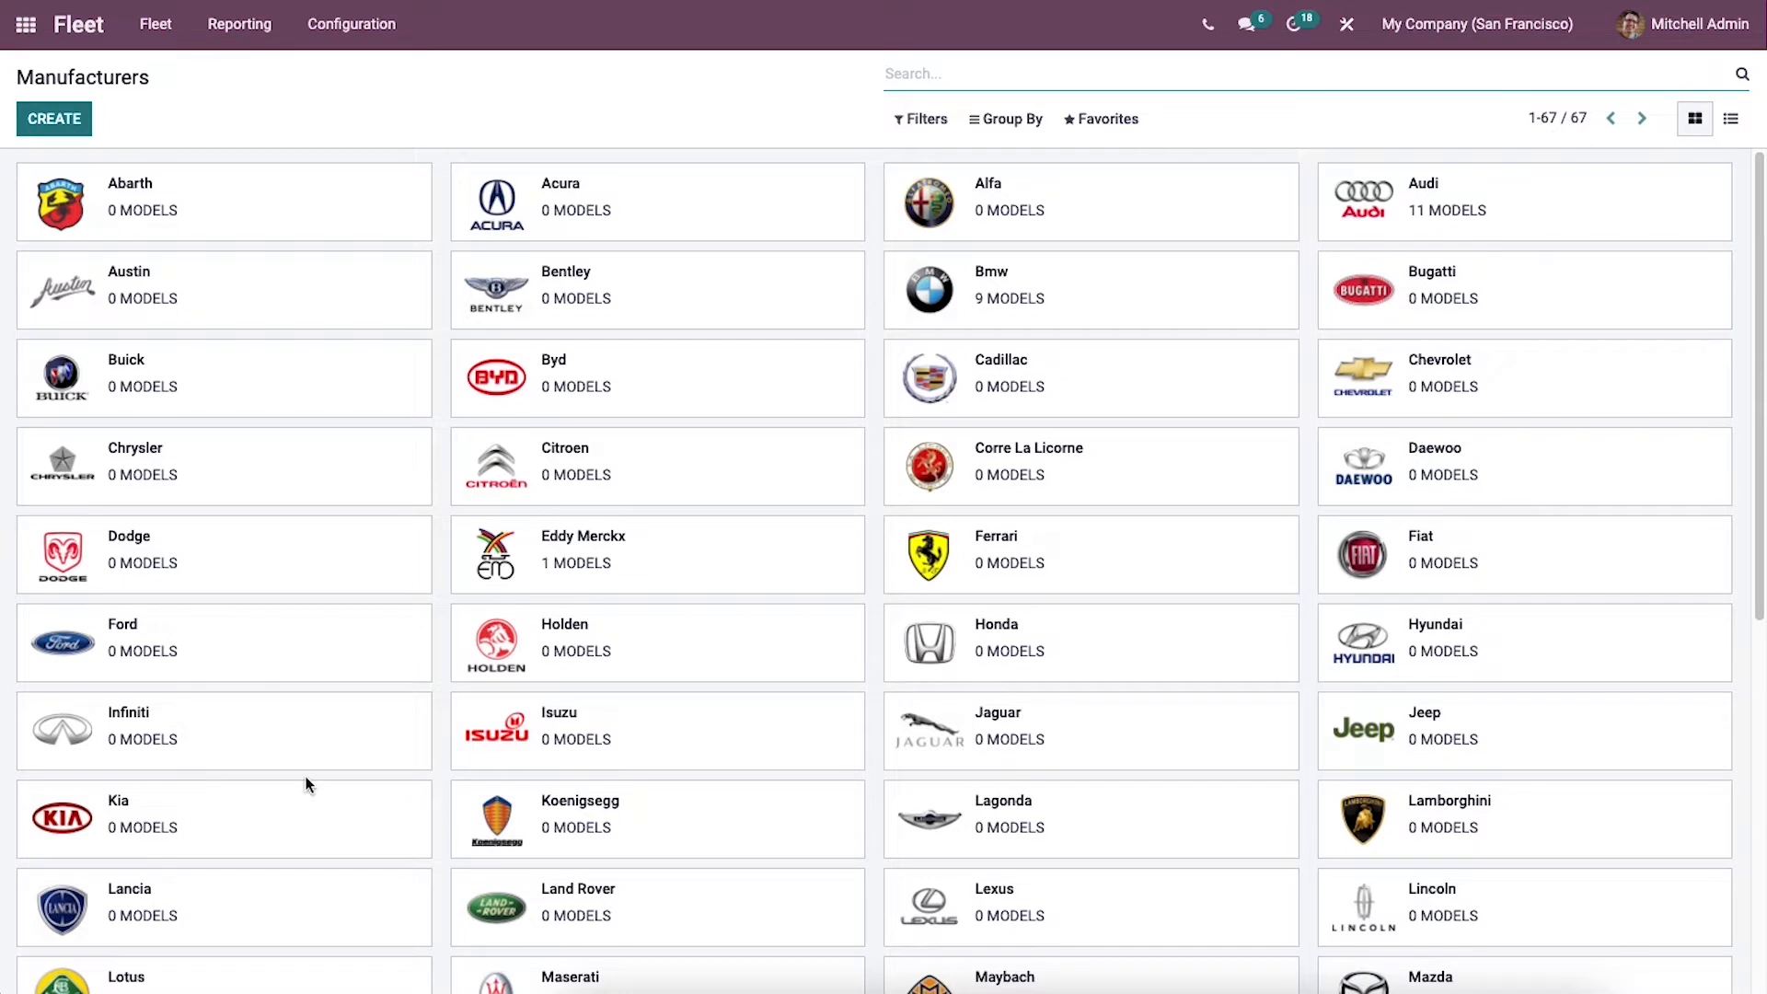
Open the fleet's vehicle contracts and view them as cards.
left_click(159, 30)
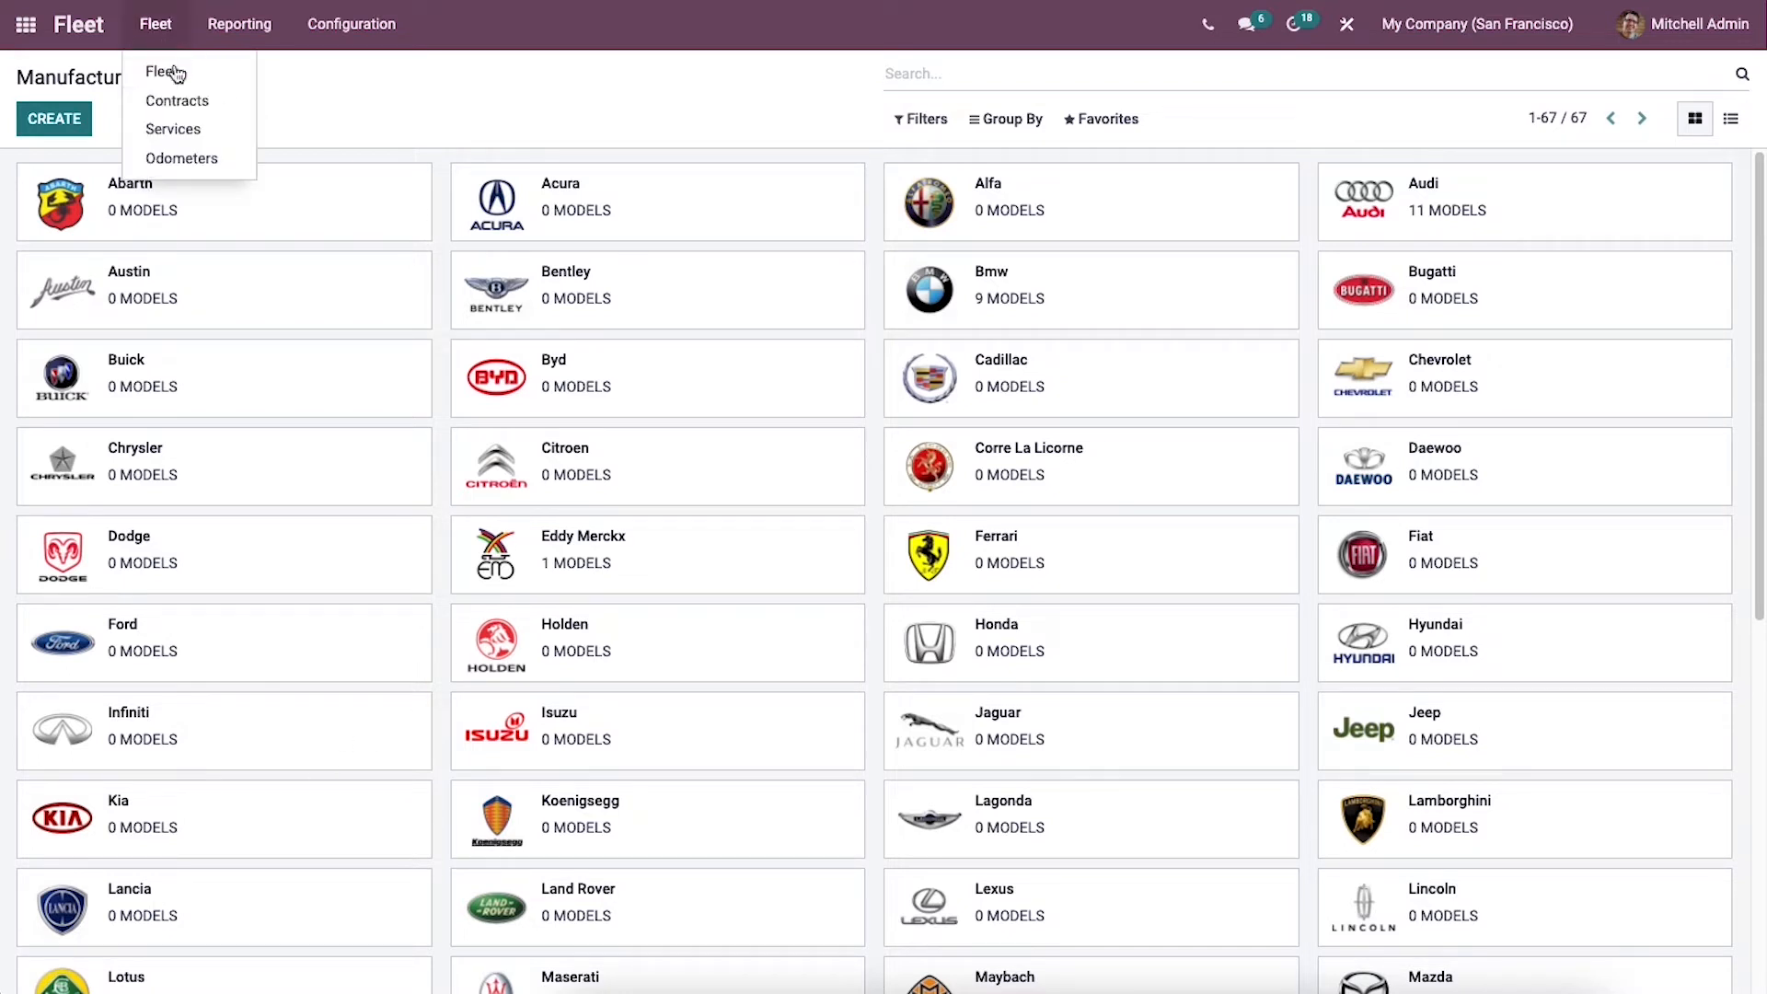
left_click(179, 102)
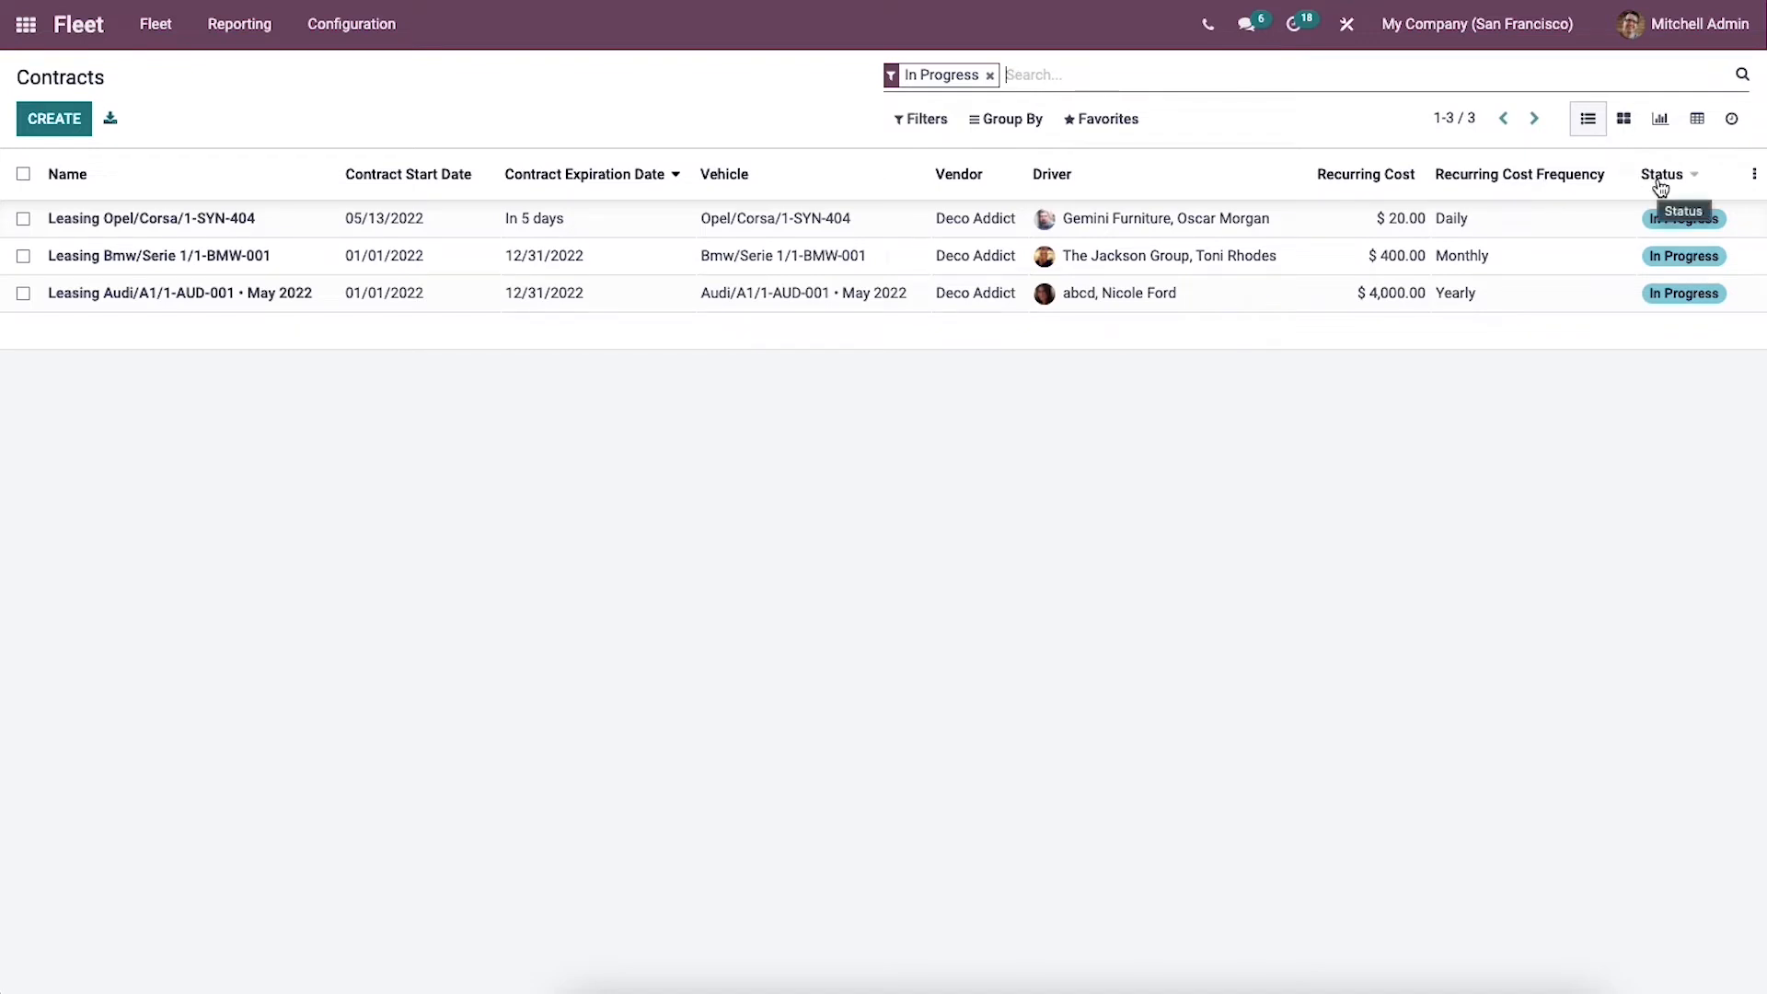
left_click(1620, 127)
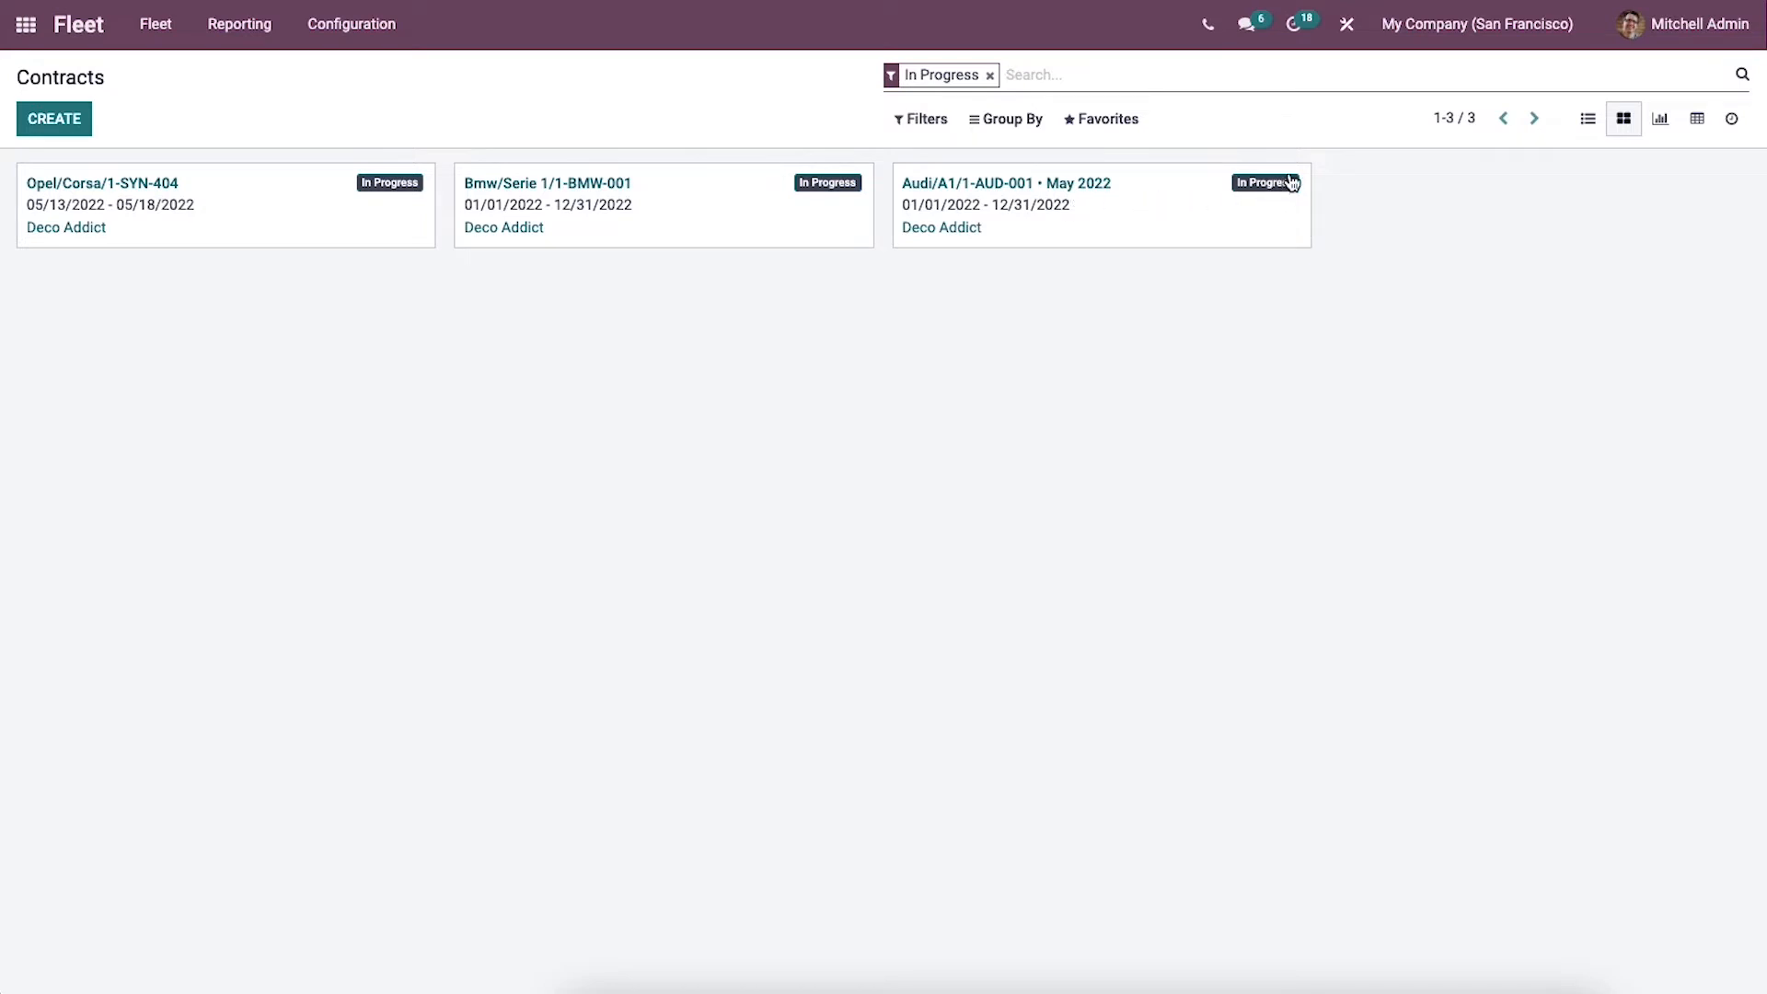
Show the contracts as a graph and look through its line, pie and bar chart types and available measures.
left_click(1655, 114)
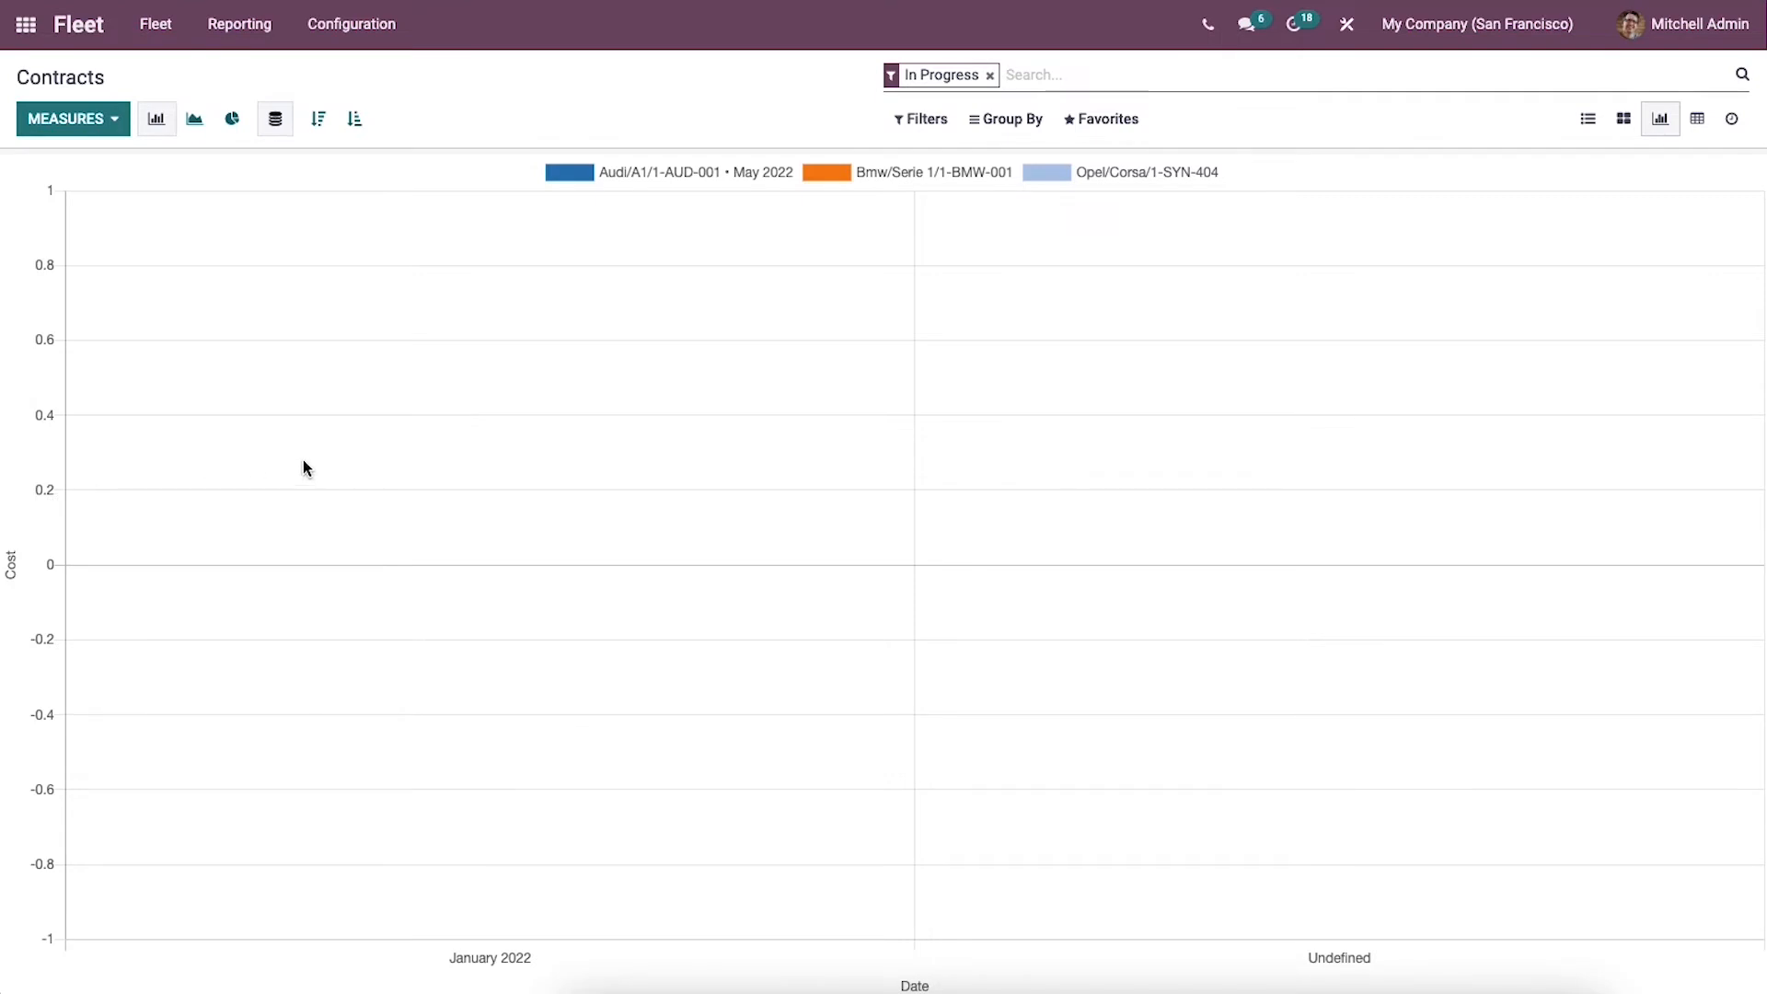
left_click(192, 120)
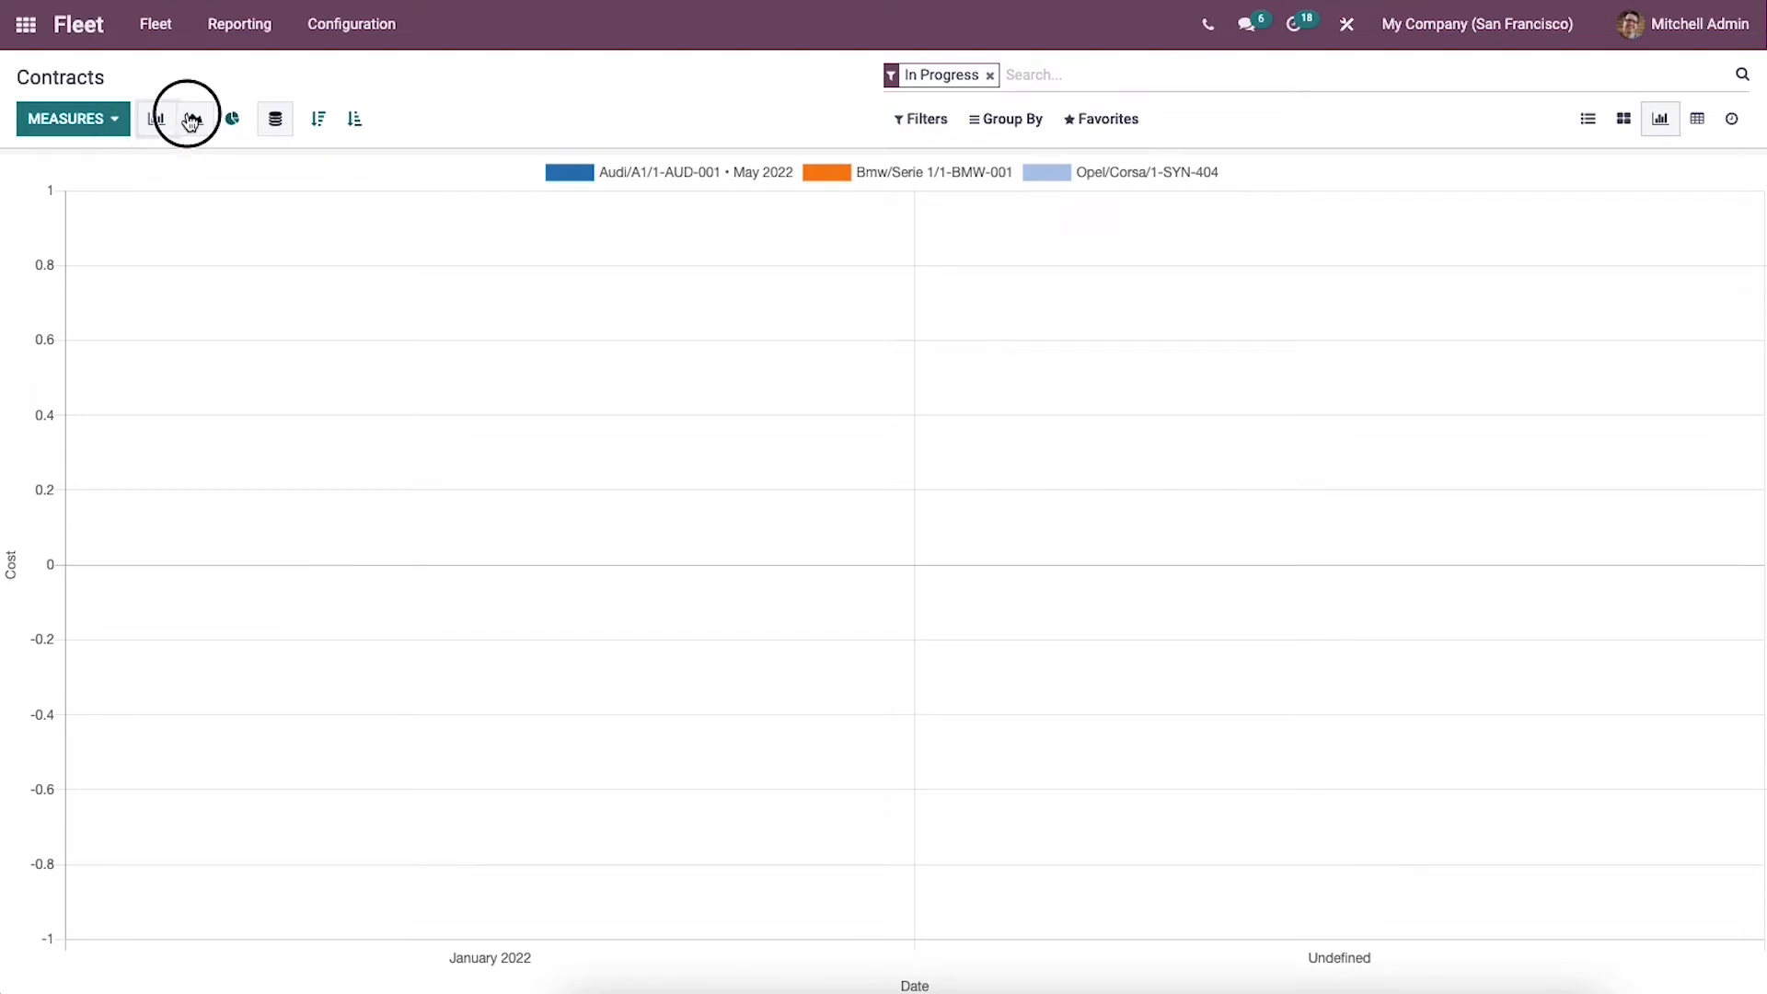
left_click(231, 120)
left_click(157, 121)
left_click(82, 120)
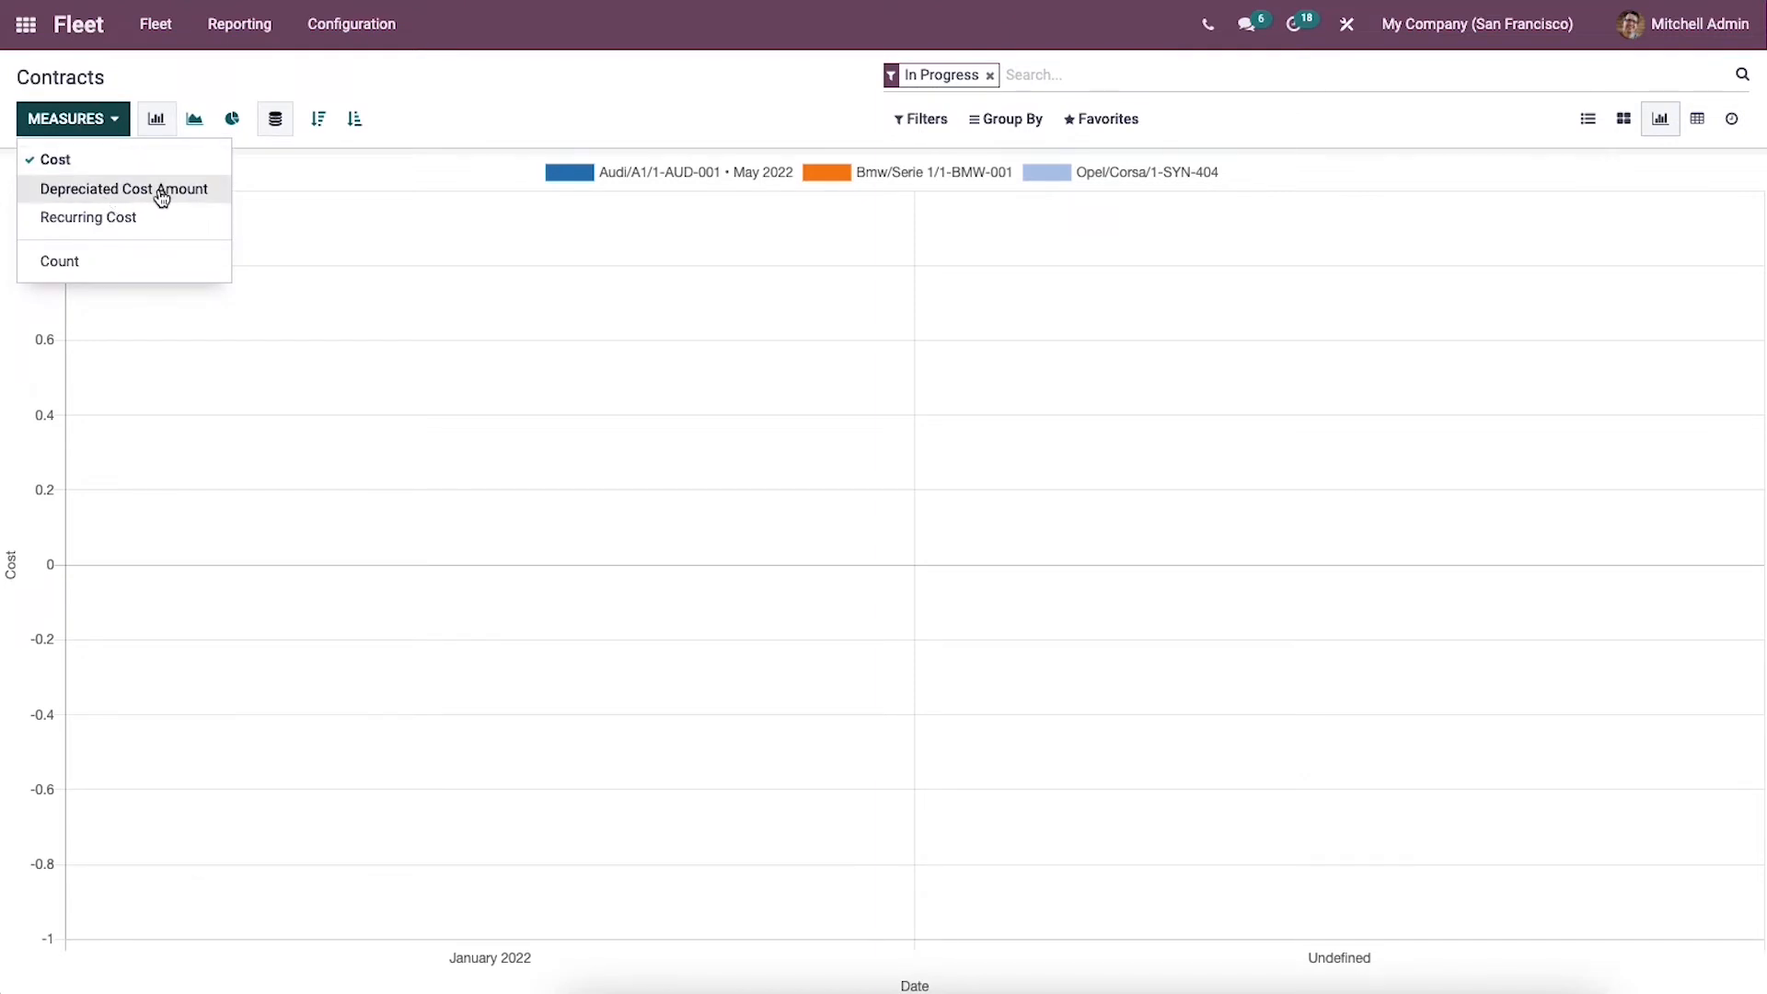
left_click(455, 122)
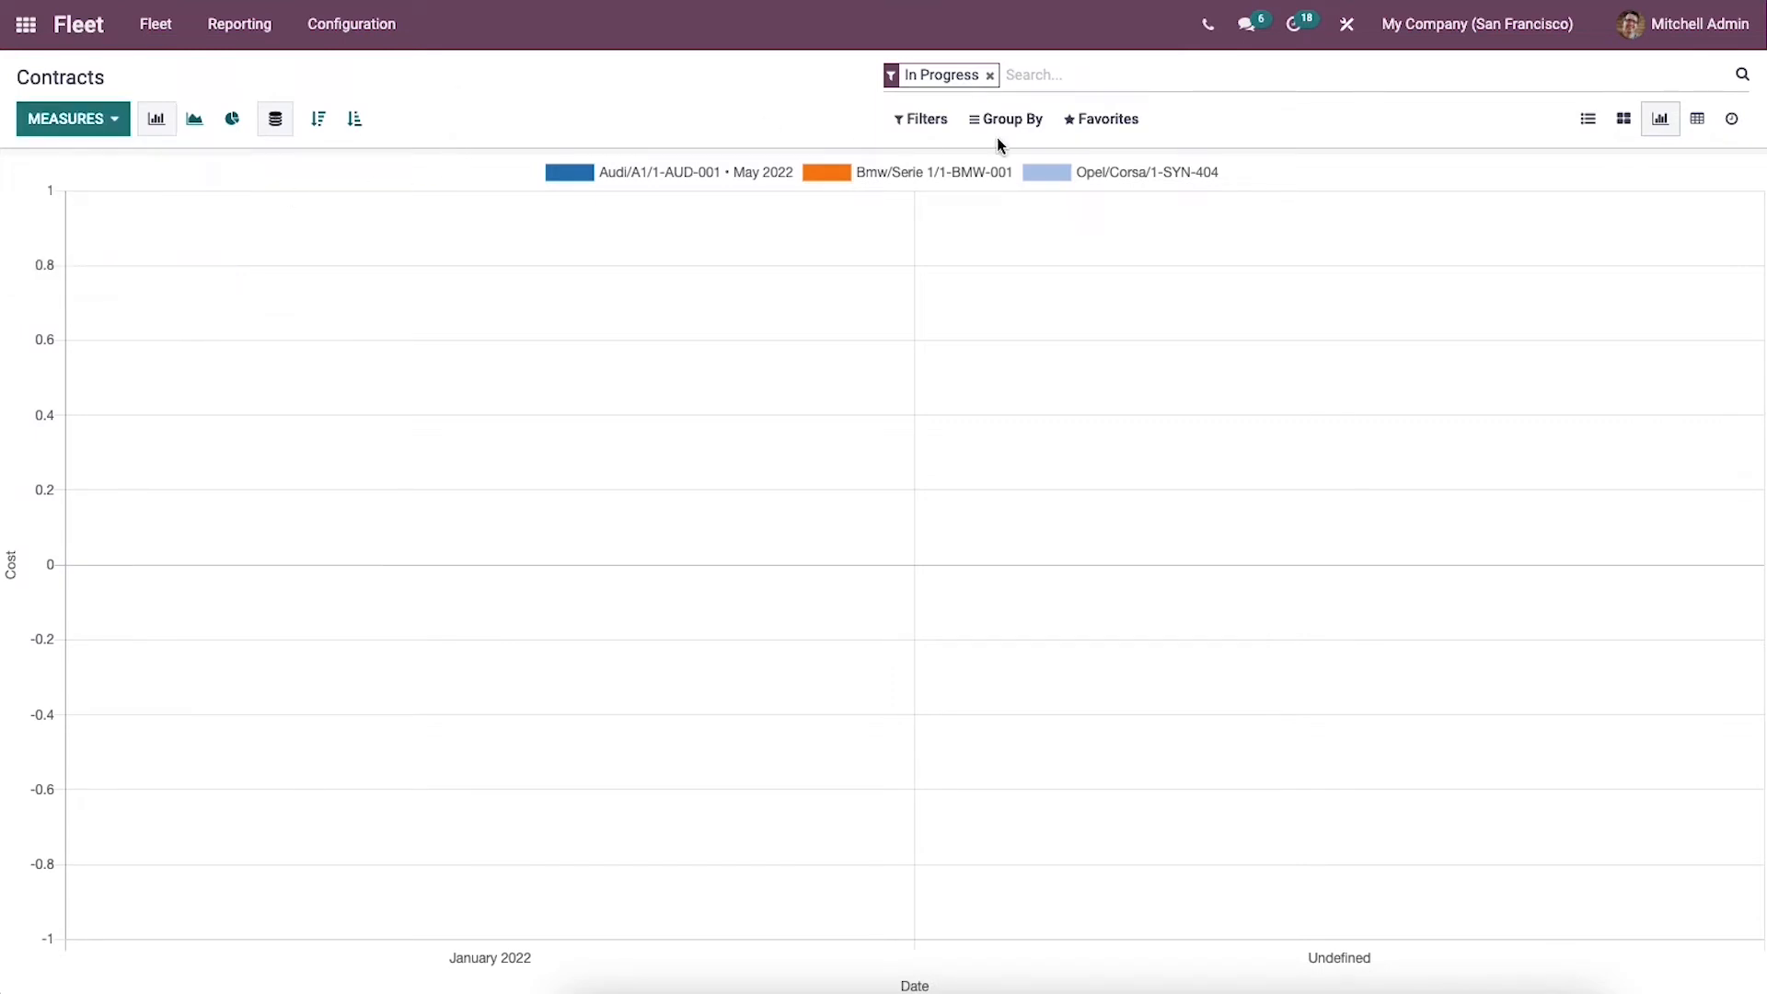
Review the grouping and filter options offered for the contracts graph.
left_click(1000, 134)
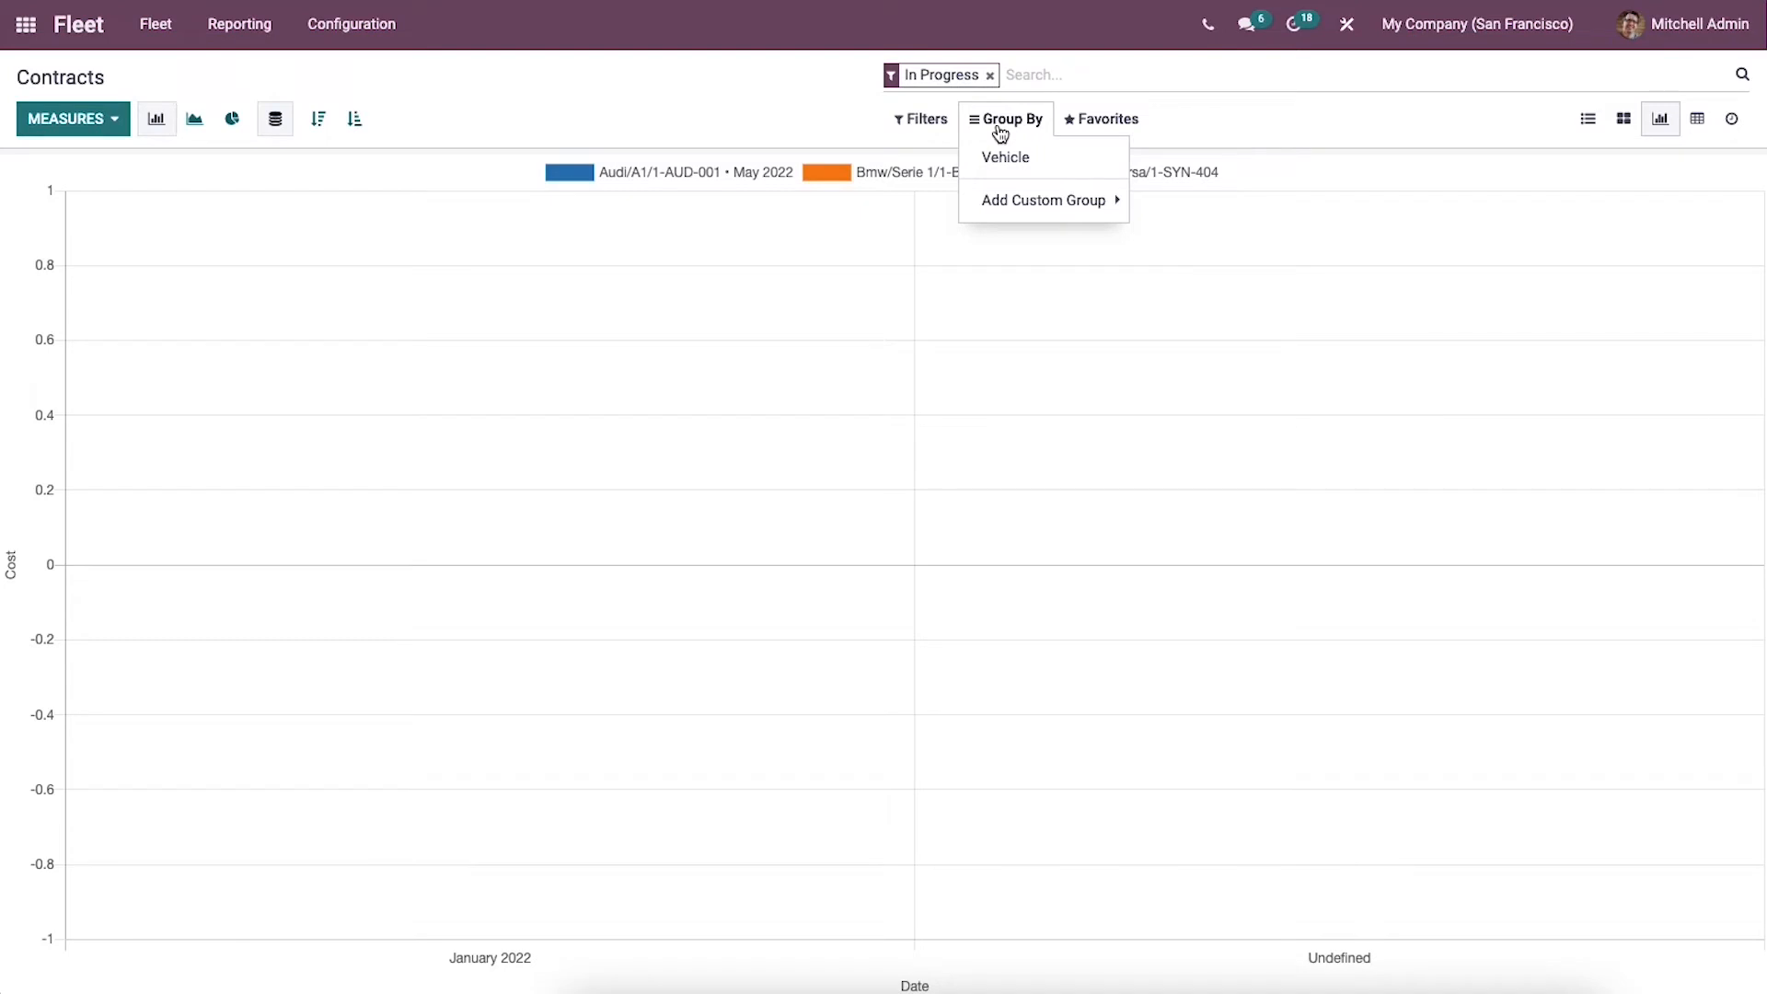
left_click(841, 119)
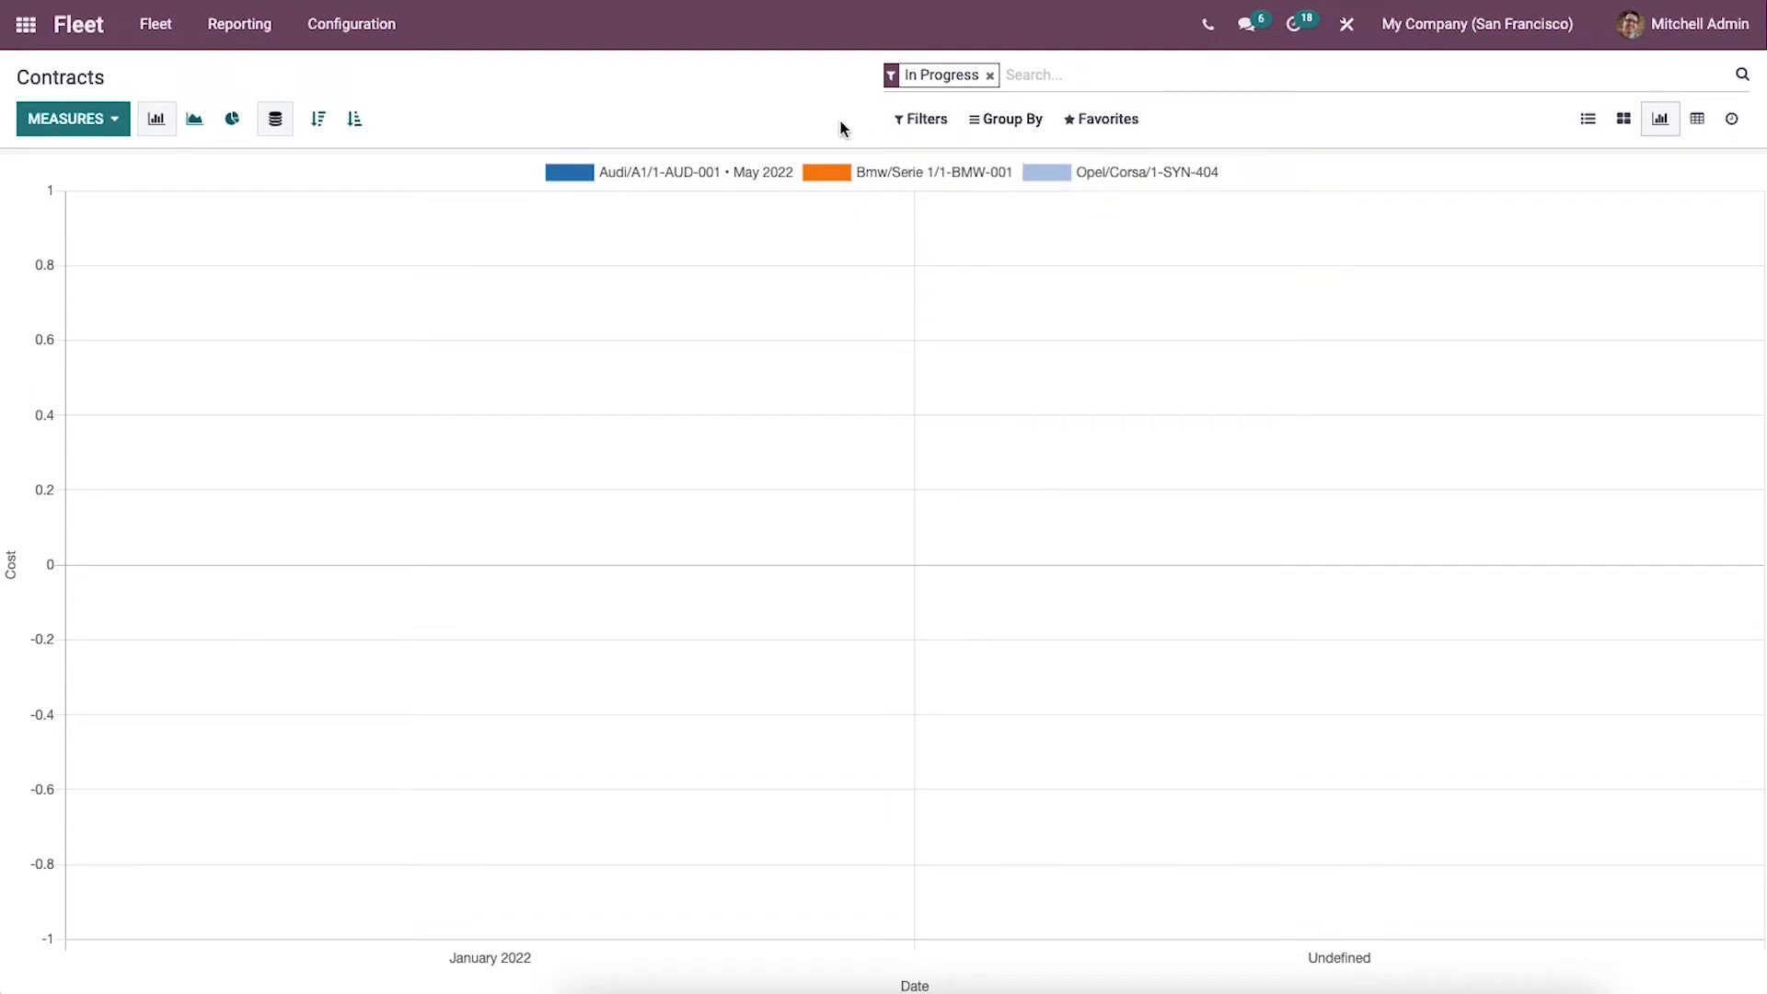
left_click(942, 118)
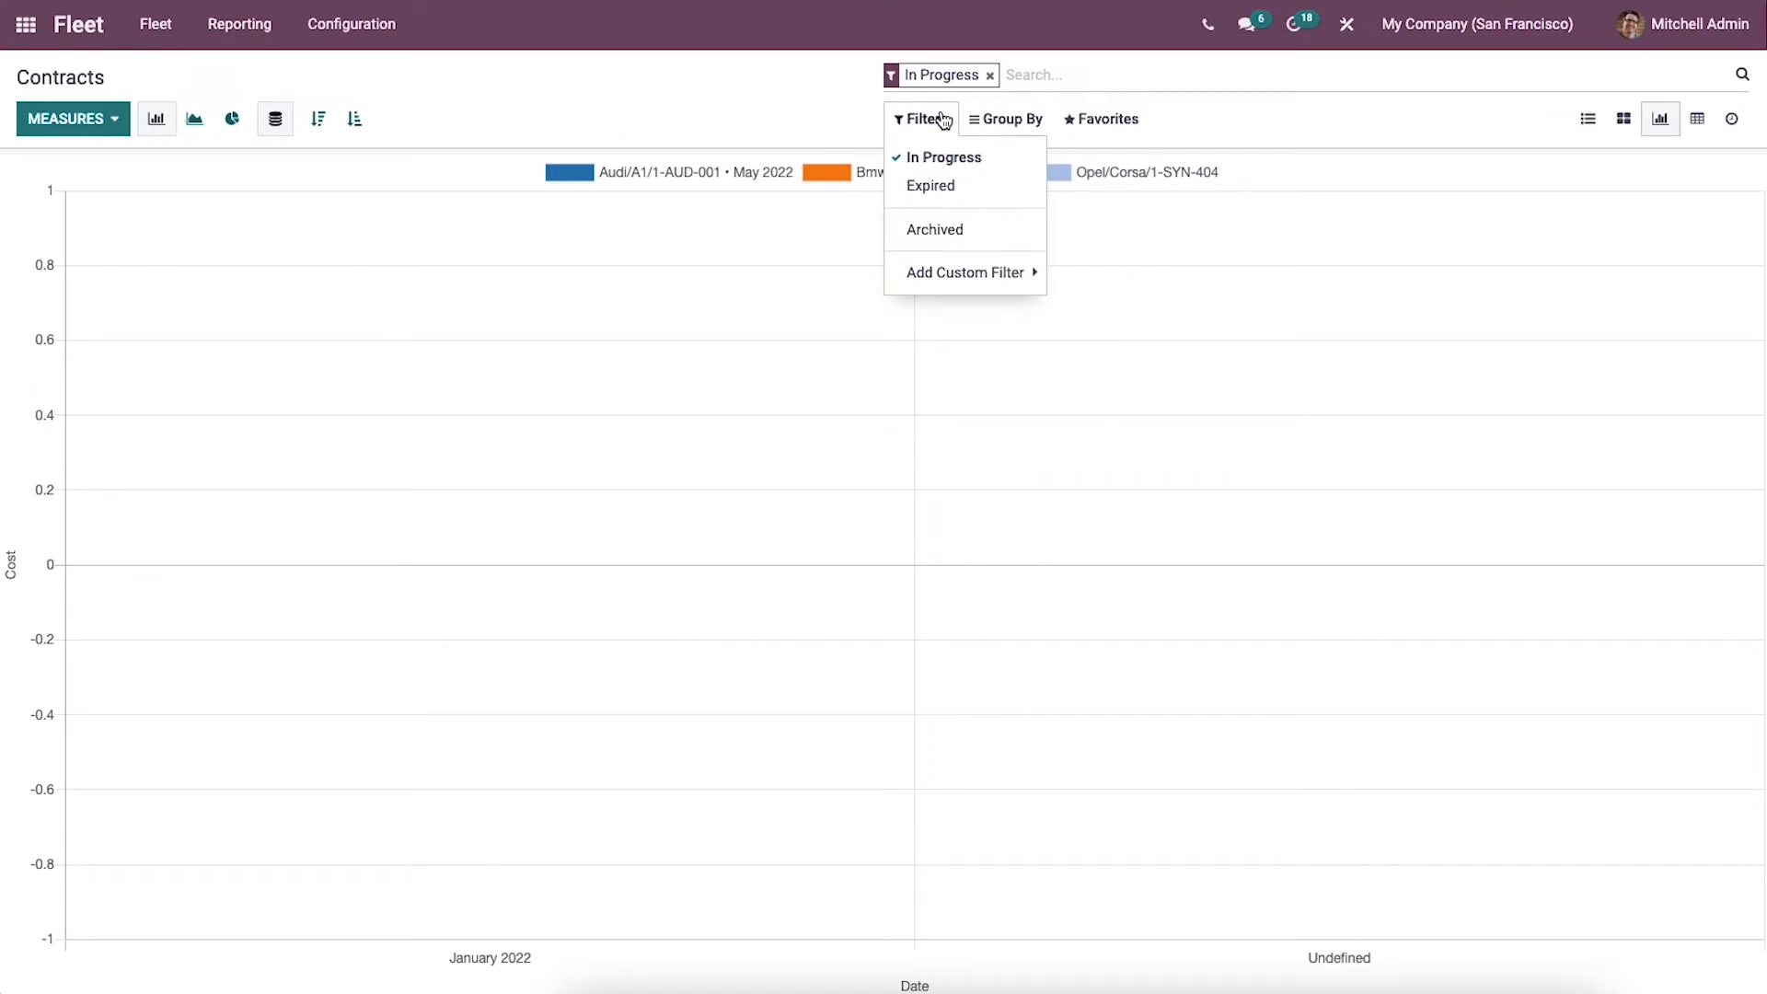
left_click(813, 103)
Show the contracts as a pivot table and review its available measures.
left_click(1698, 120)
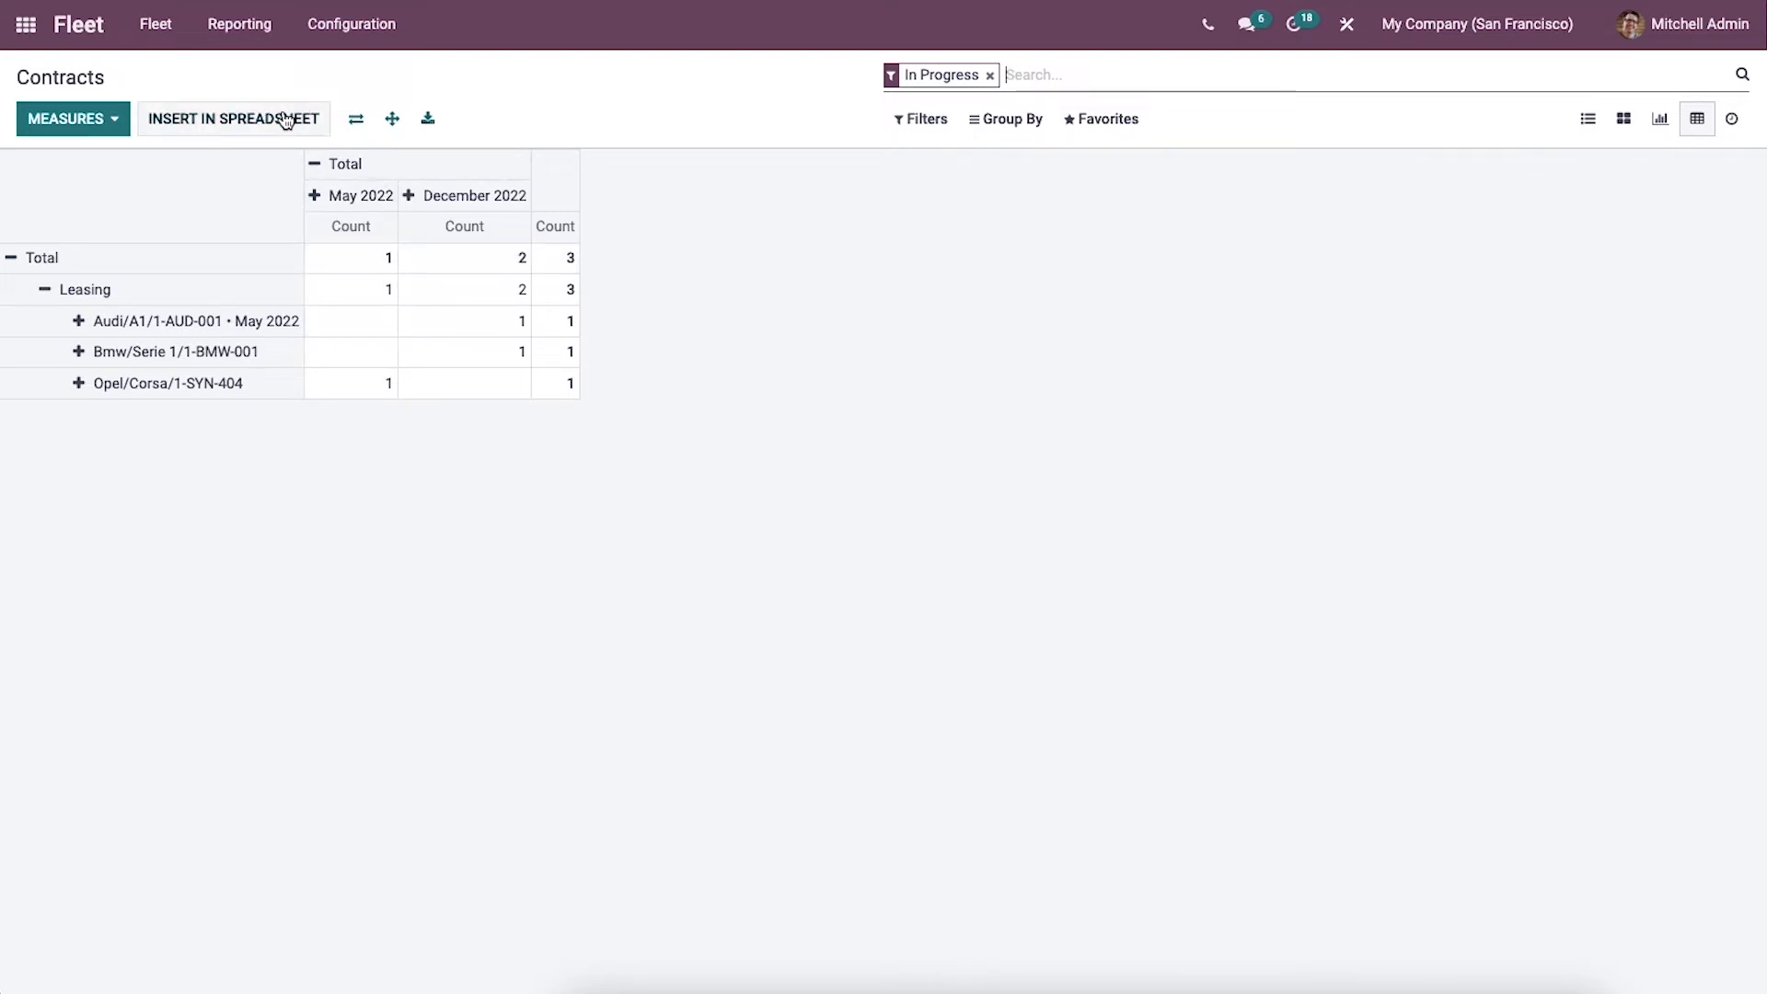
left_click(74, 121)
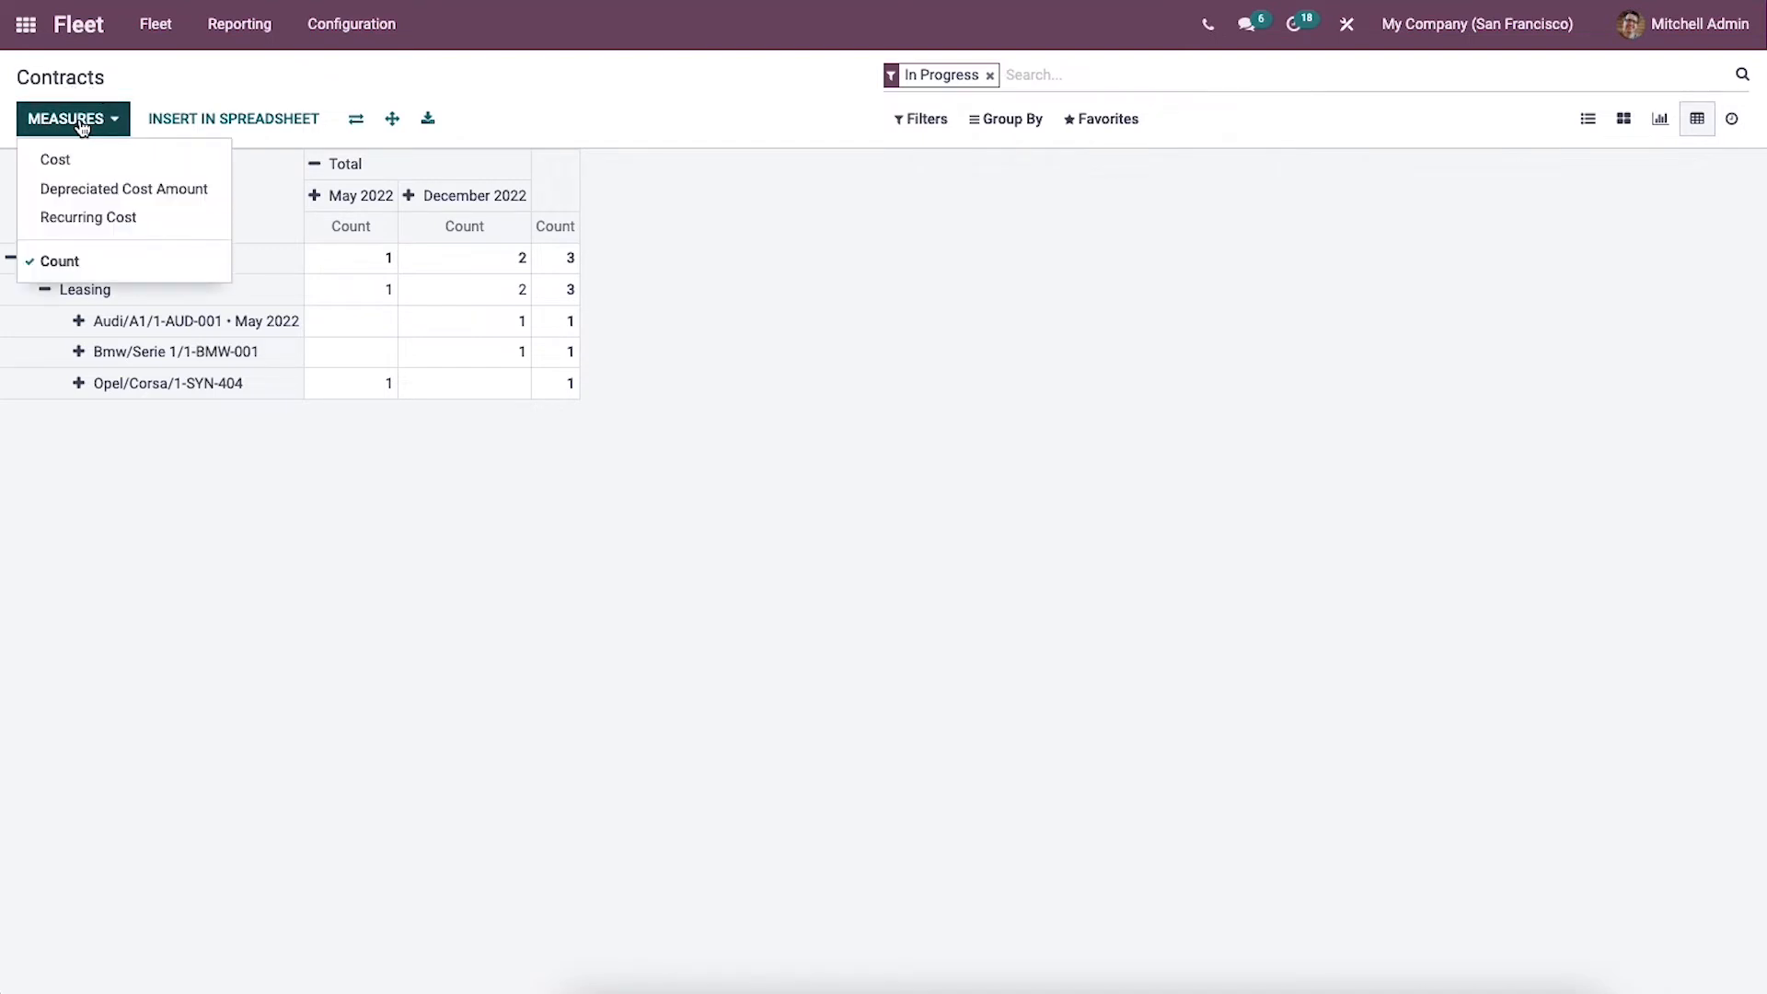
left_click(171, 81)
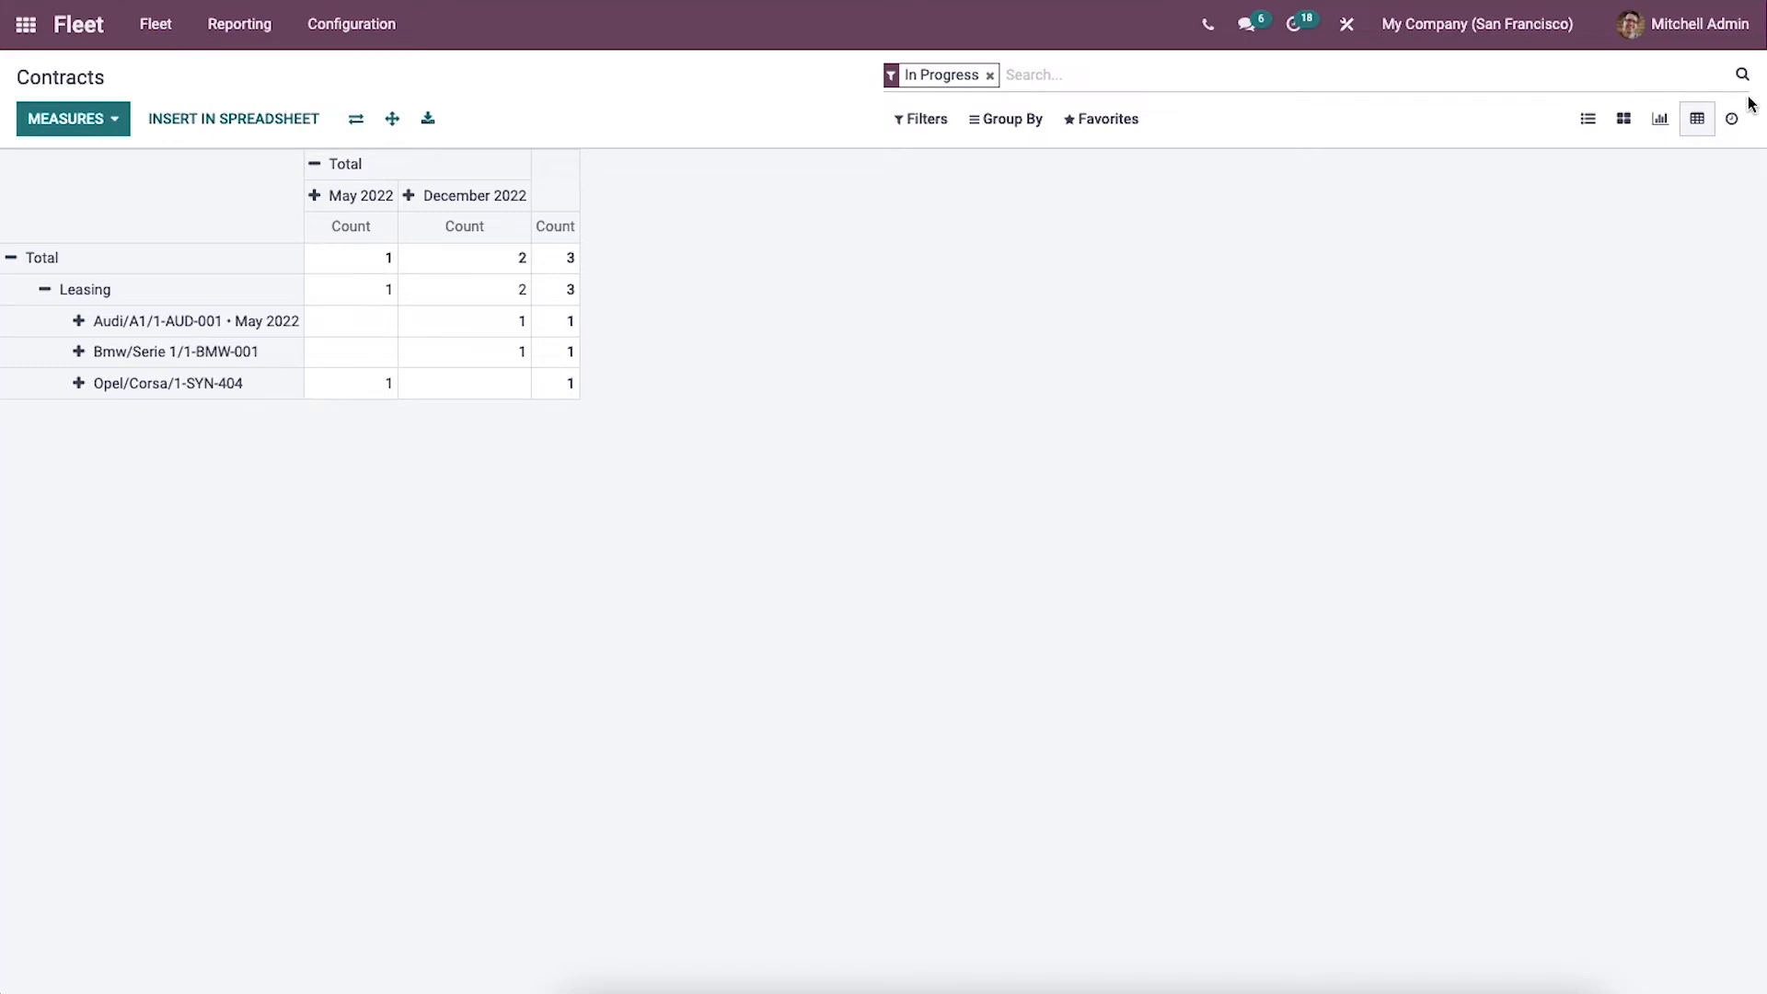
Schedule an Email activity due 05/13/2022 for the Bmw/Serie 1 leasing contract from the contracts' activity view.
left_click(1731, 119)
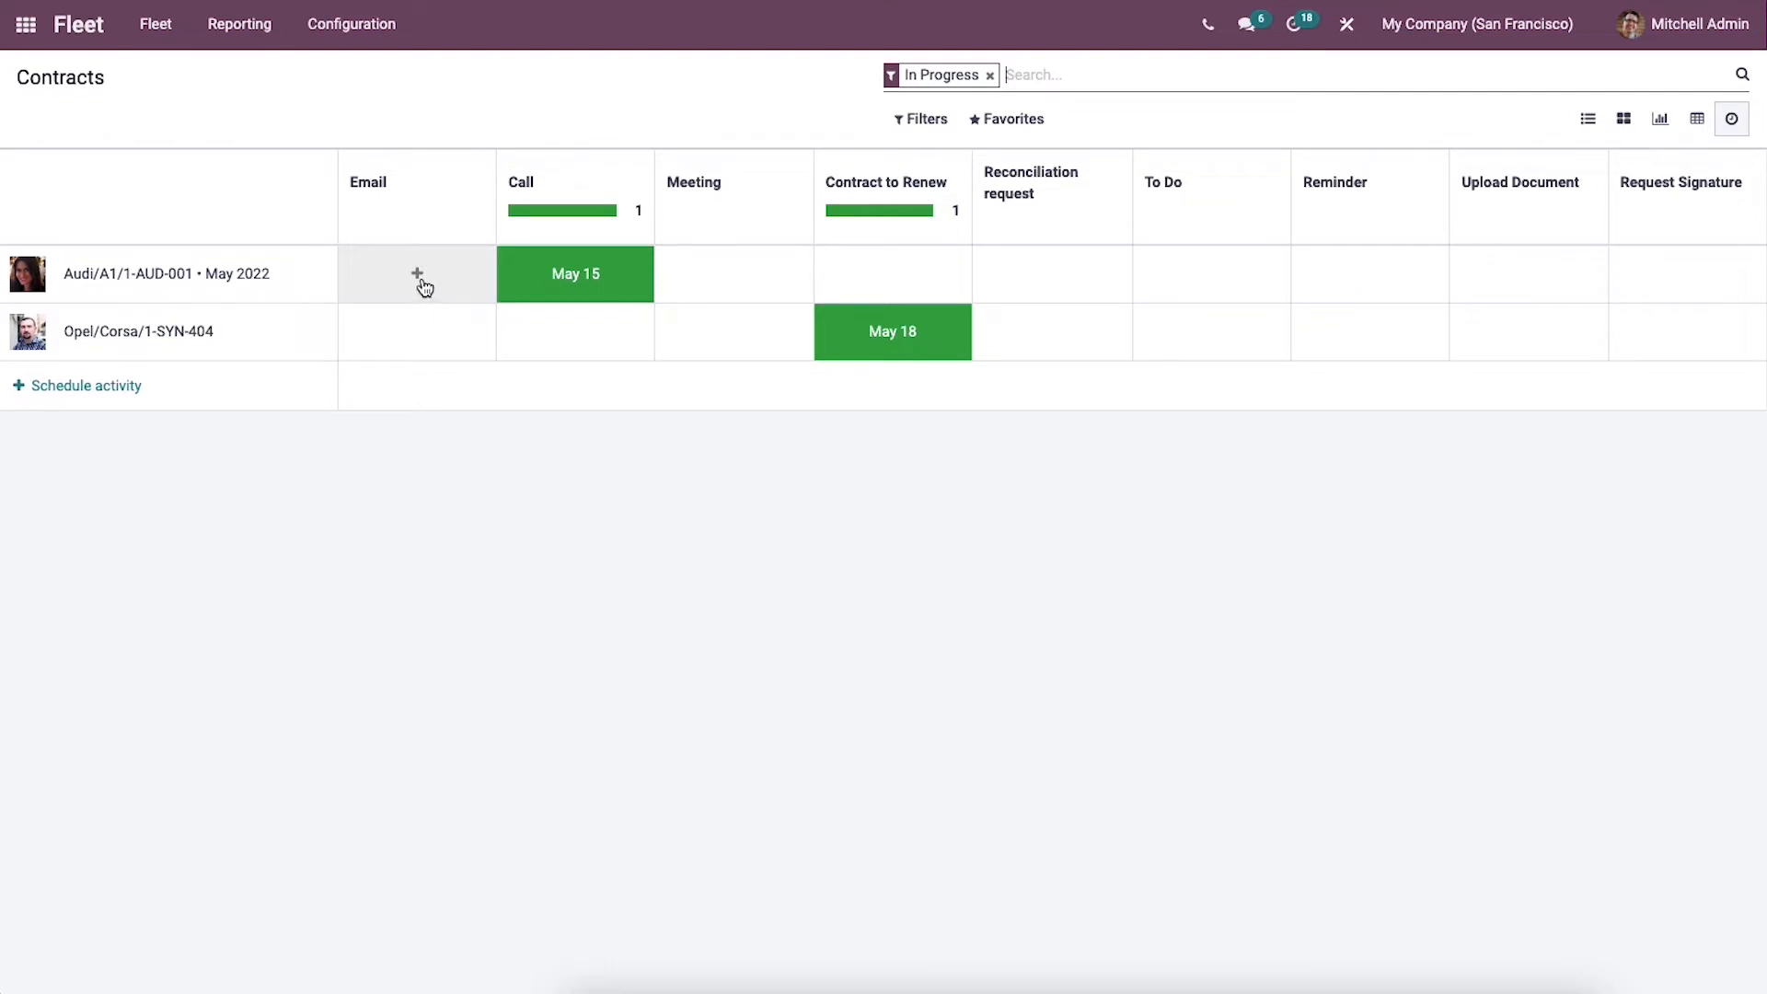
left_click(116, 386)
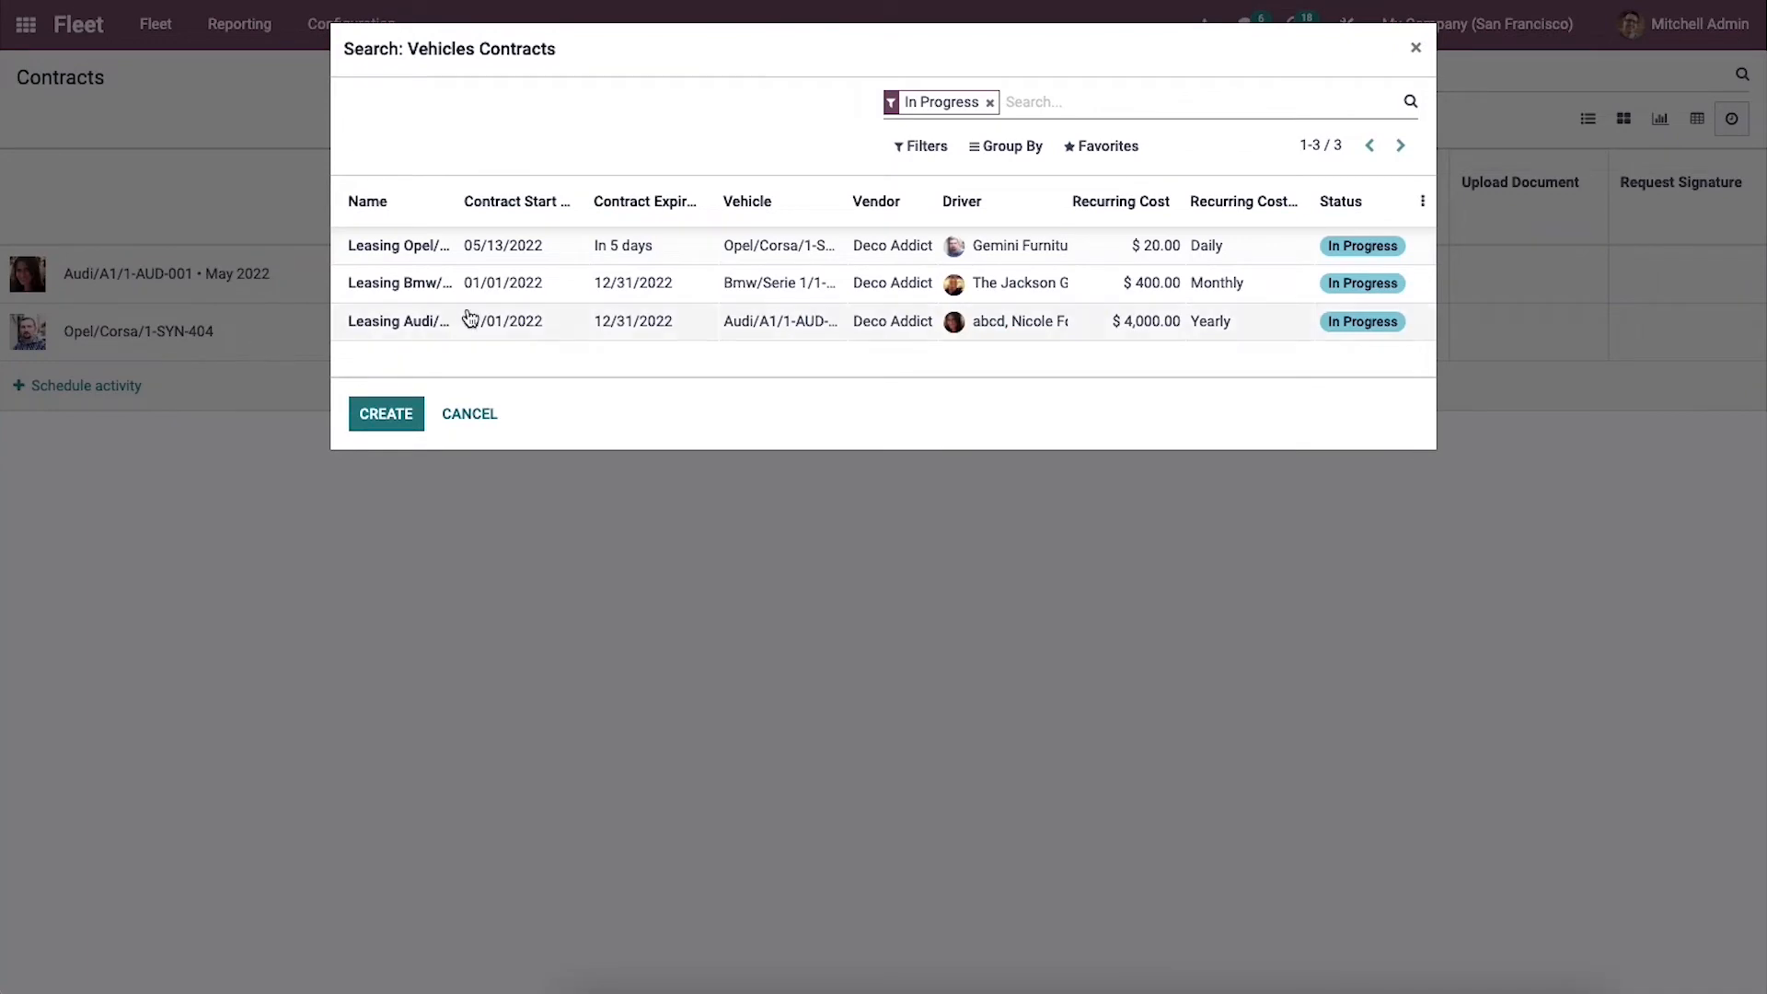
left_click(754, 278)
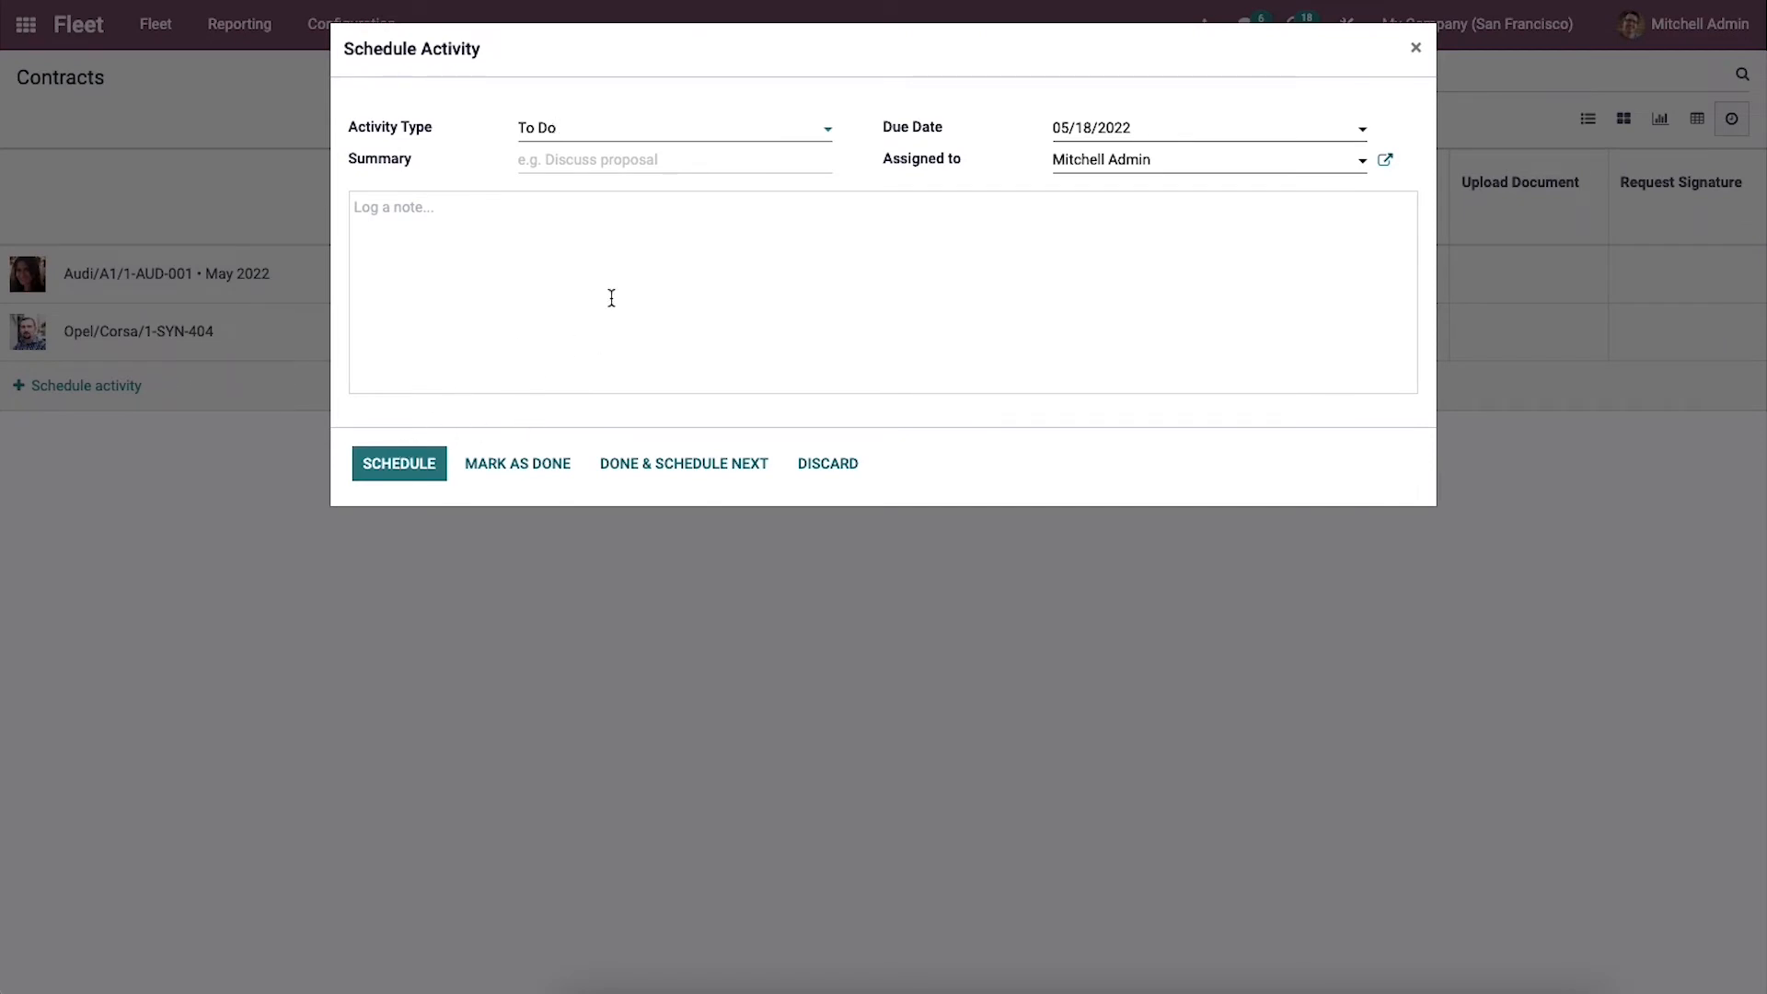
left_click(707, 138)
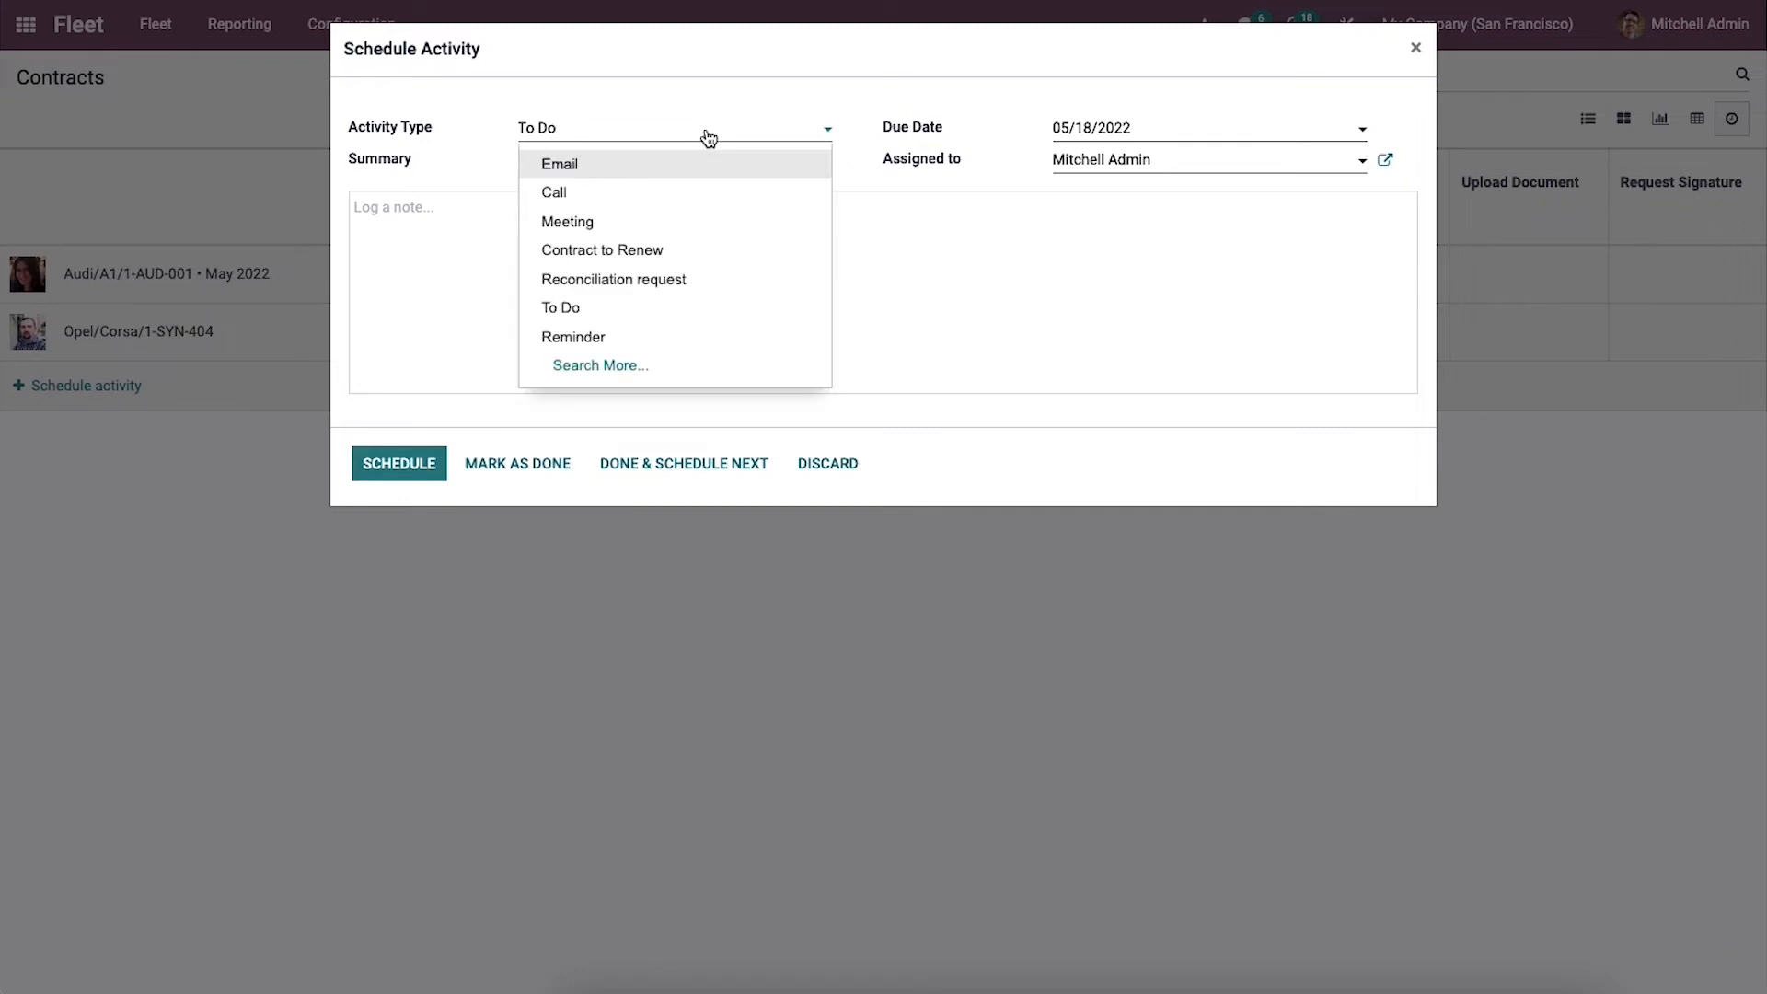
left_click(658, 166)
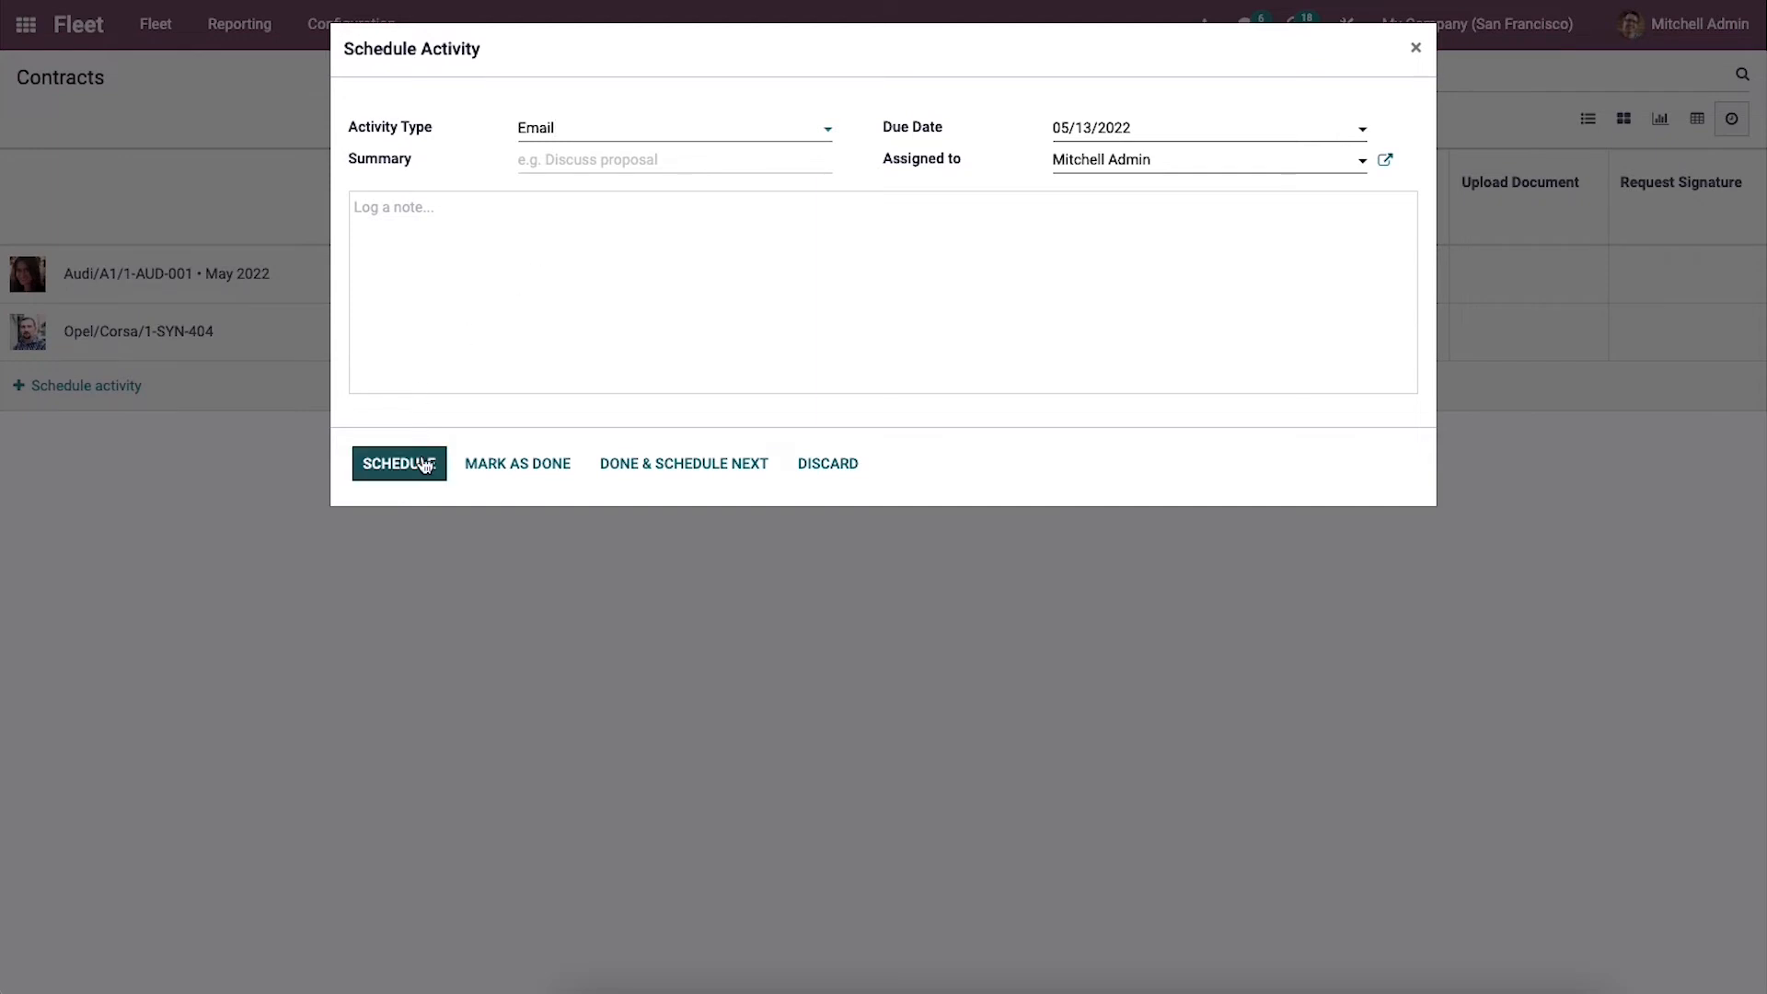
left_click(383, 472)
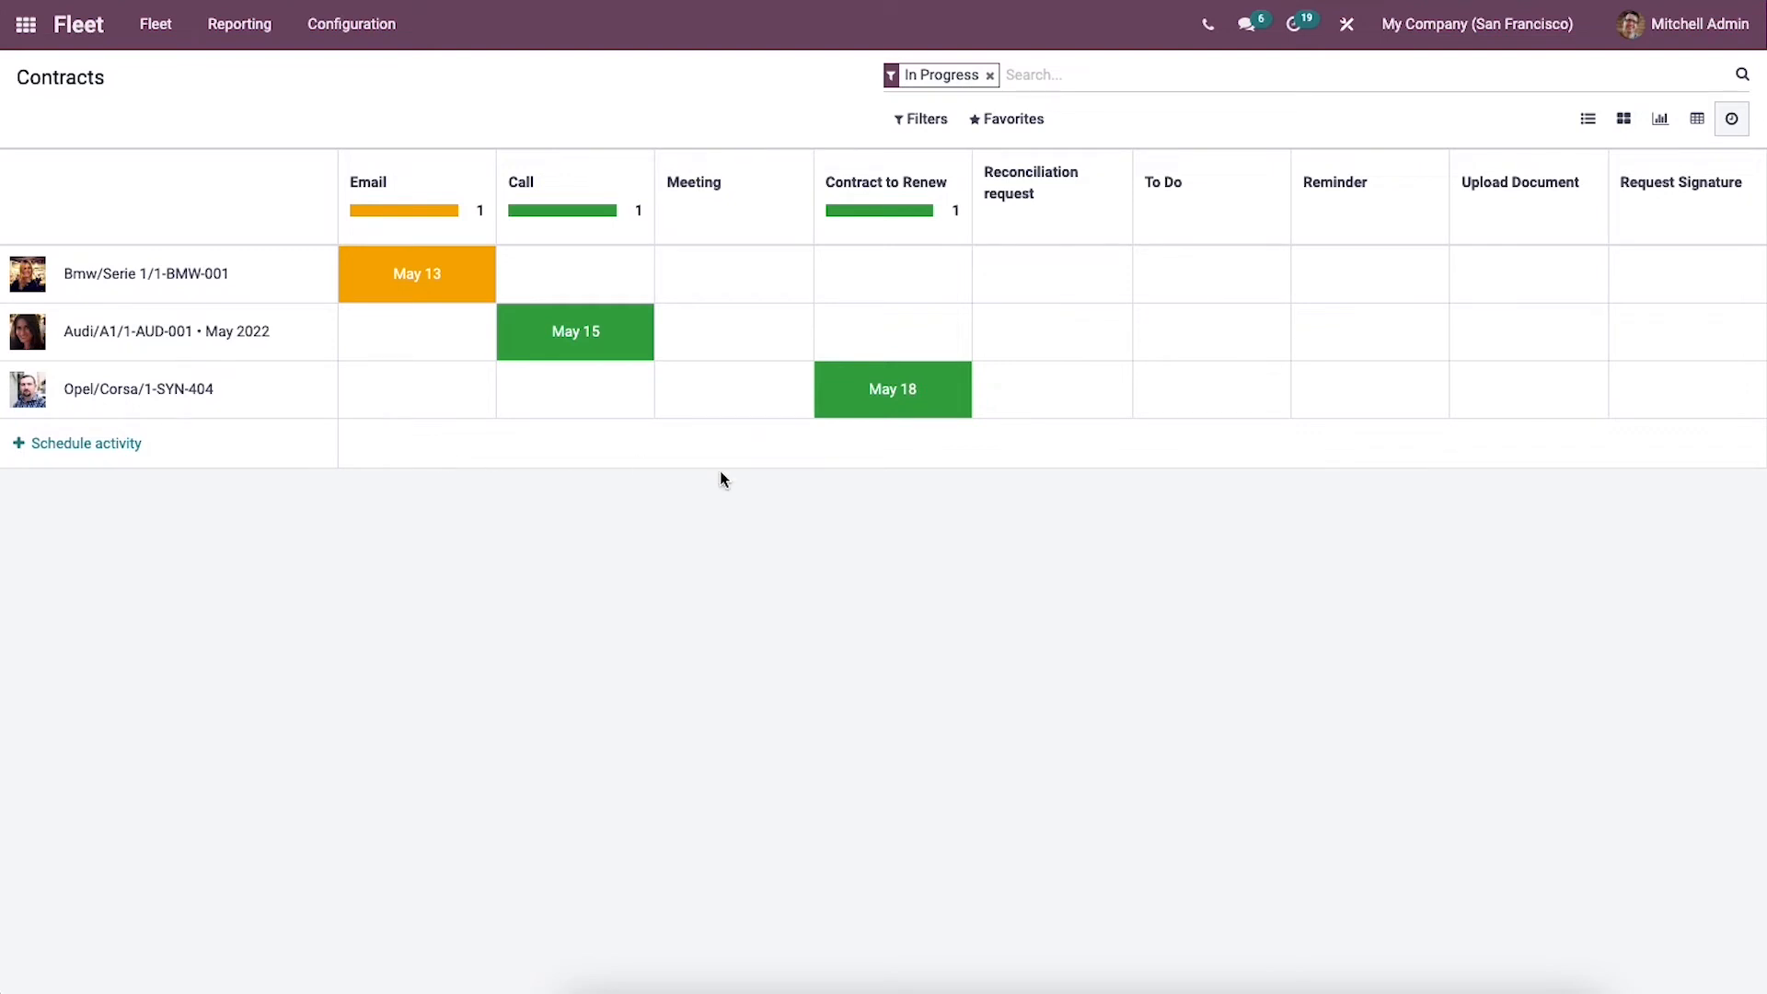
Create a new contract from the contracts list with Deco Addict as vendor and Repairing as type.
left_click(1581, 124)
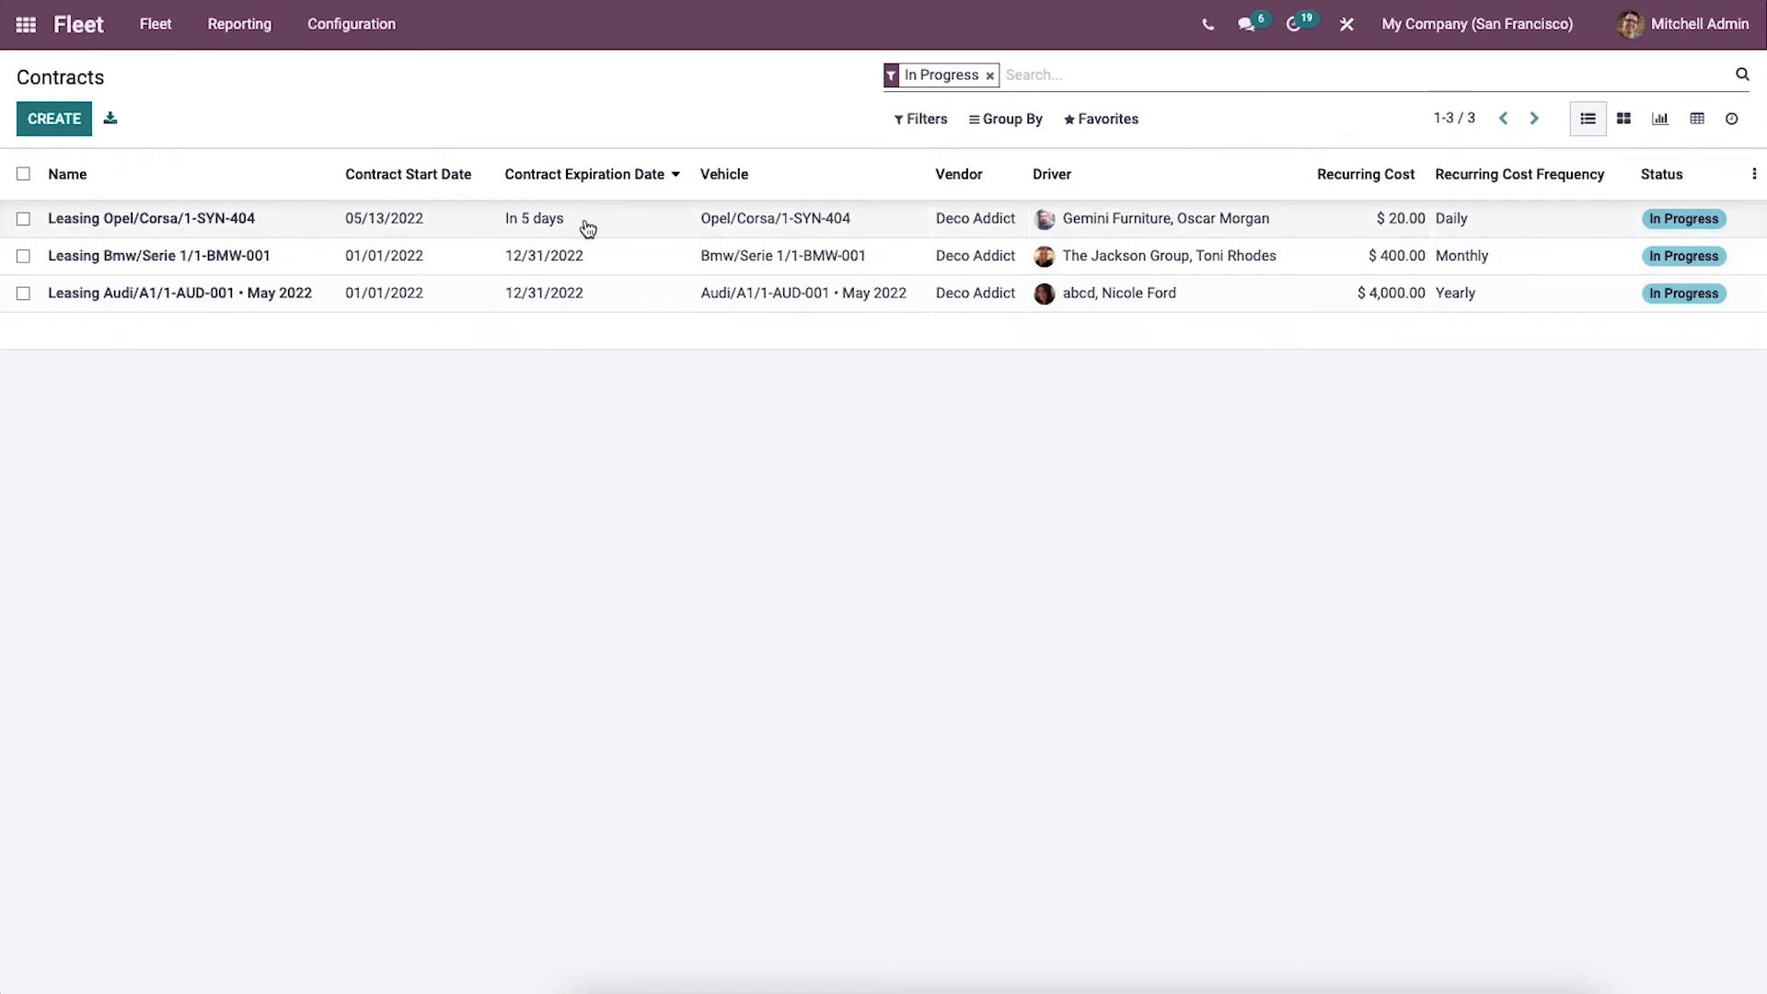
left_click(61, 121)
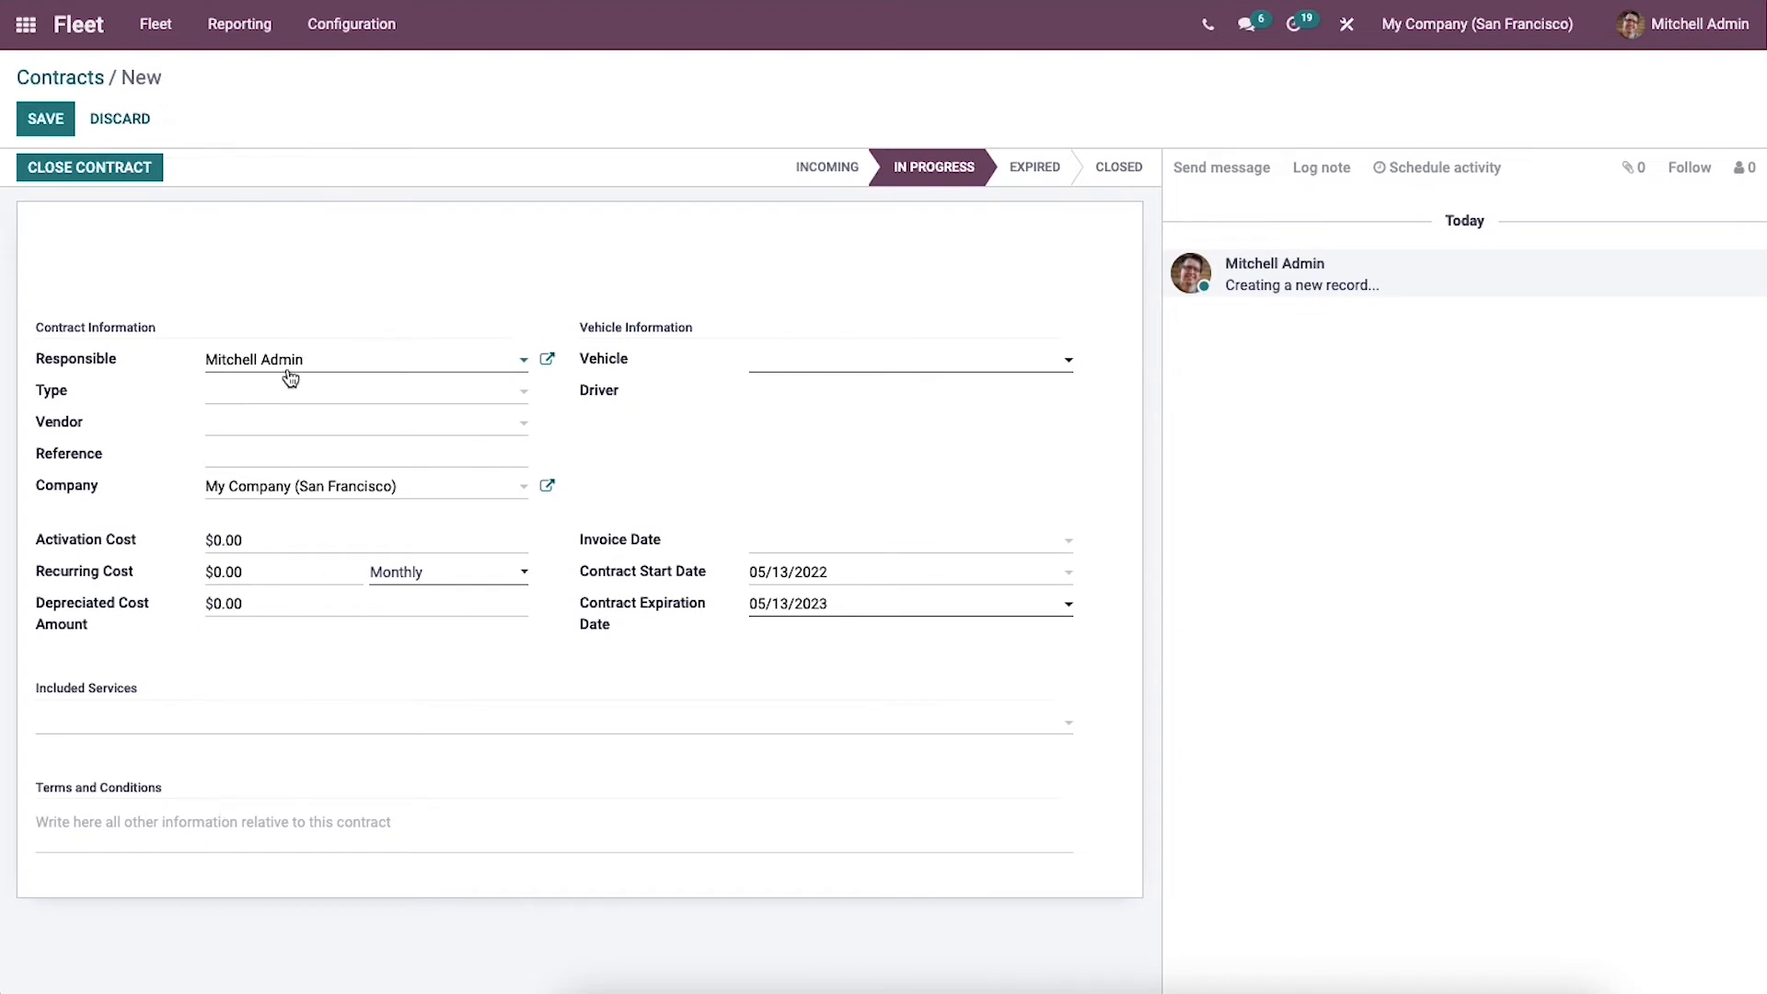
left_click(241, 423)
left_click(261, 573)
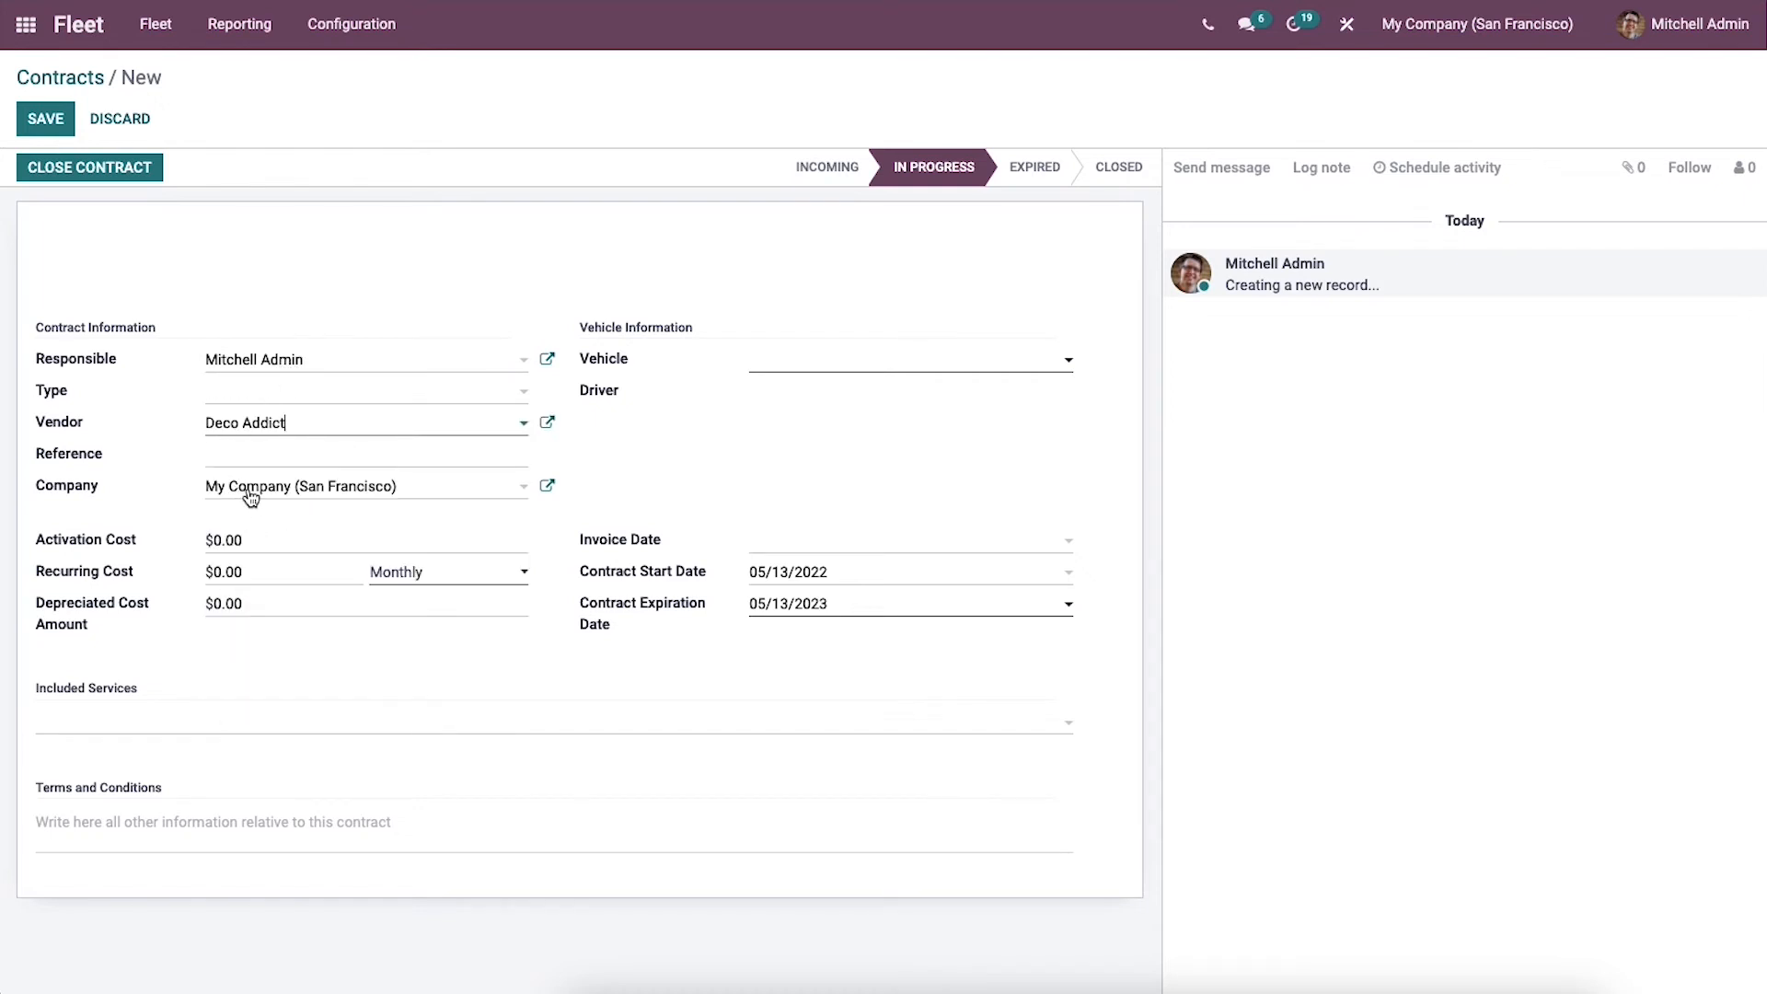
left_click(297, 400)
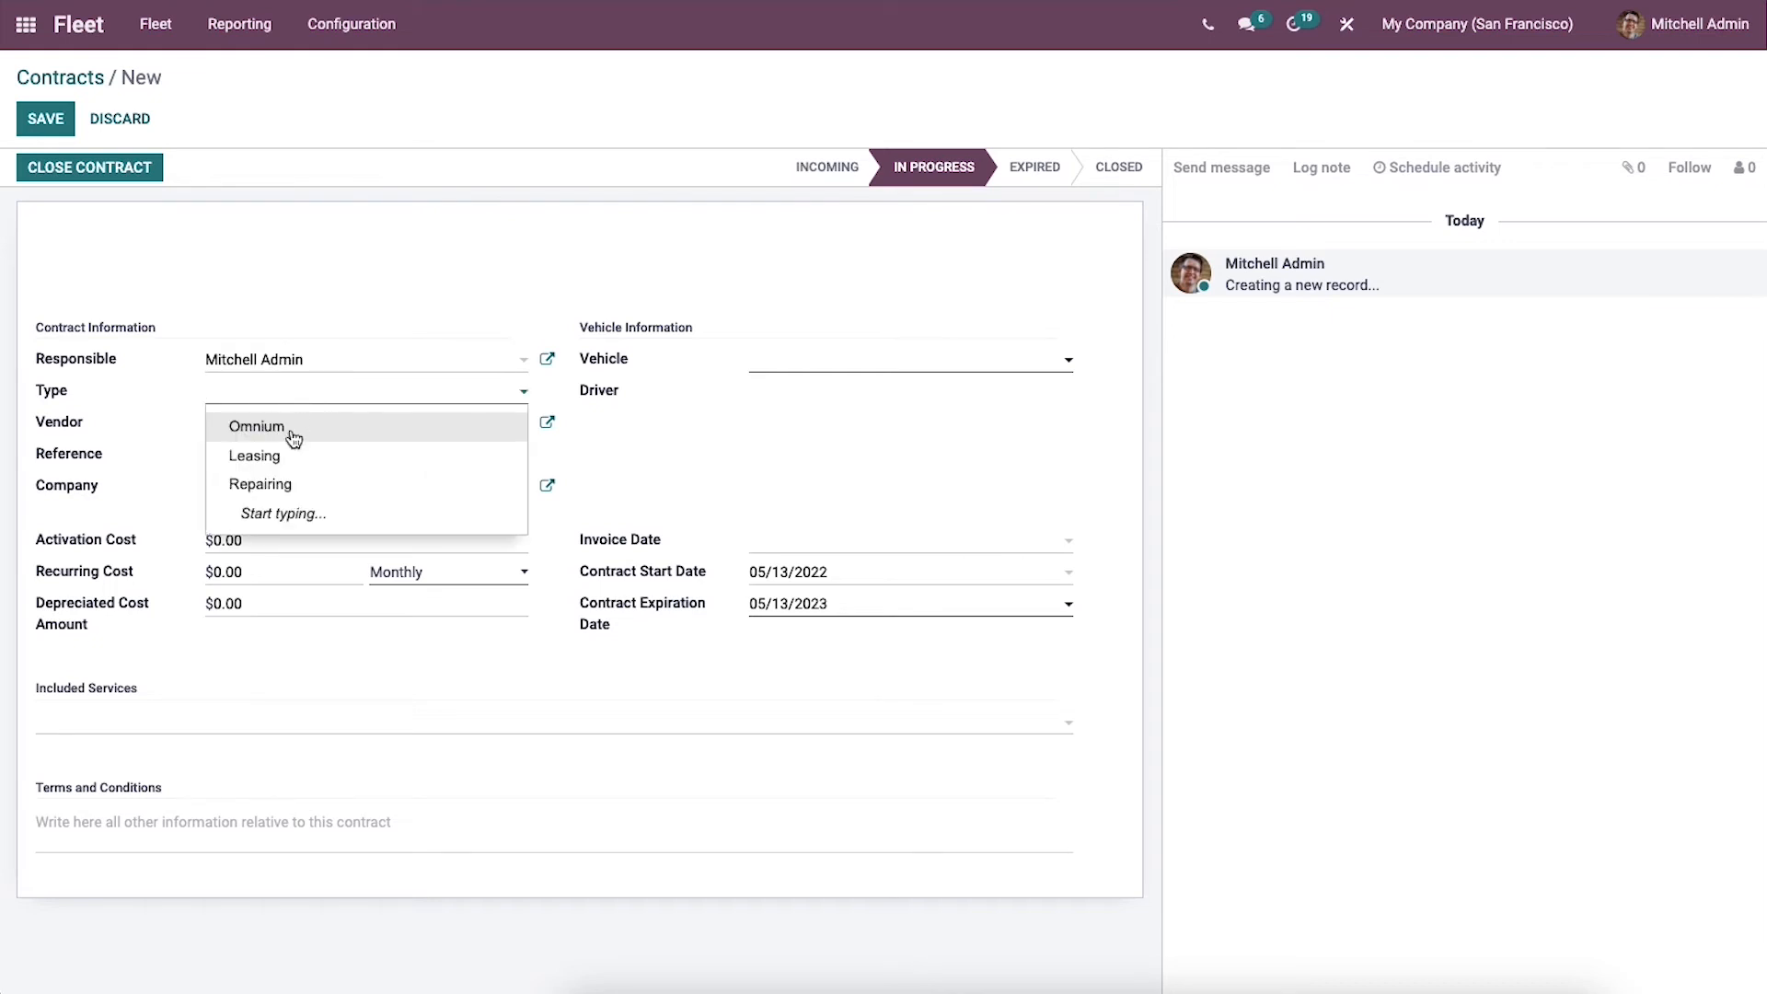
left_click(286, 487)
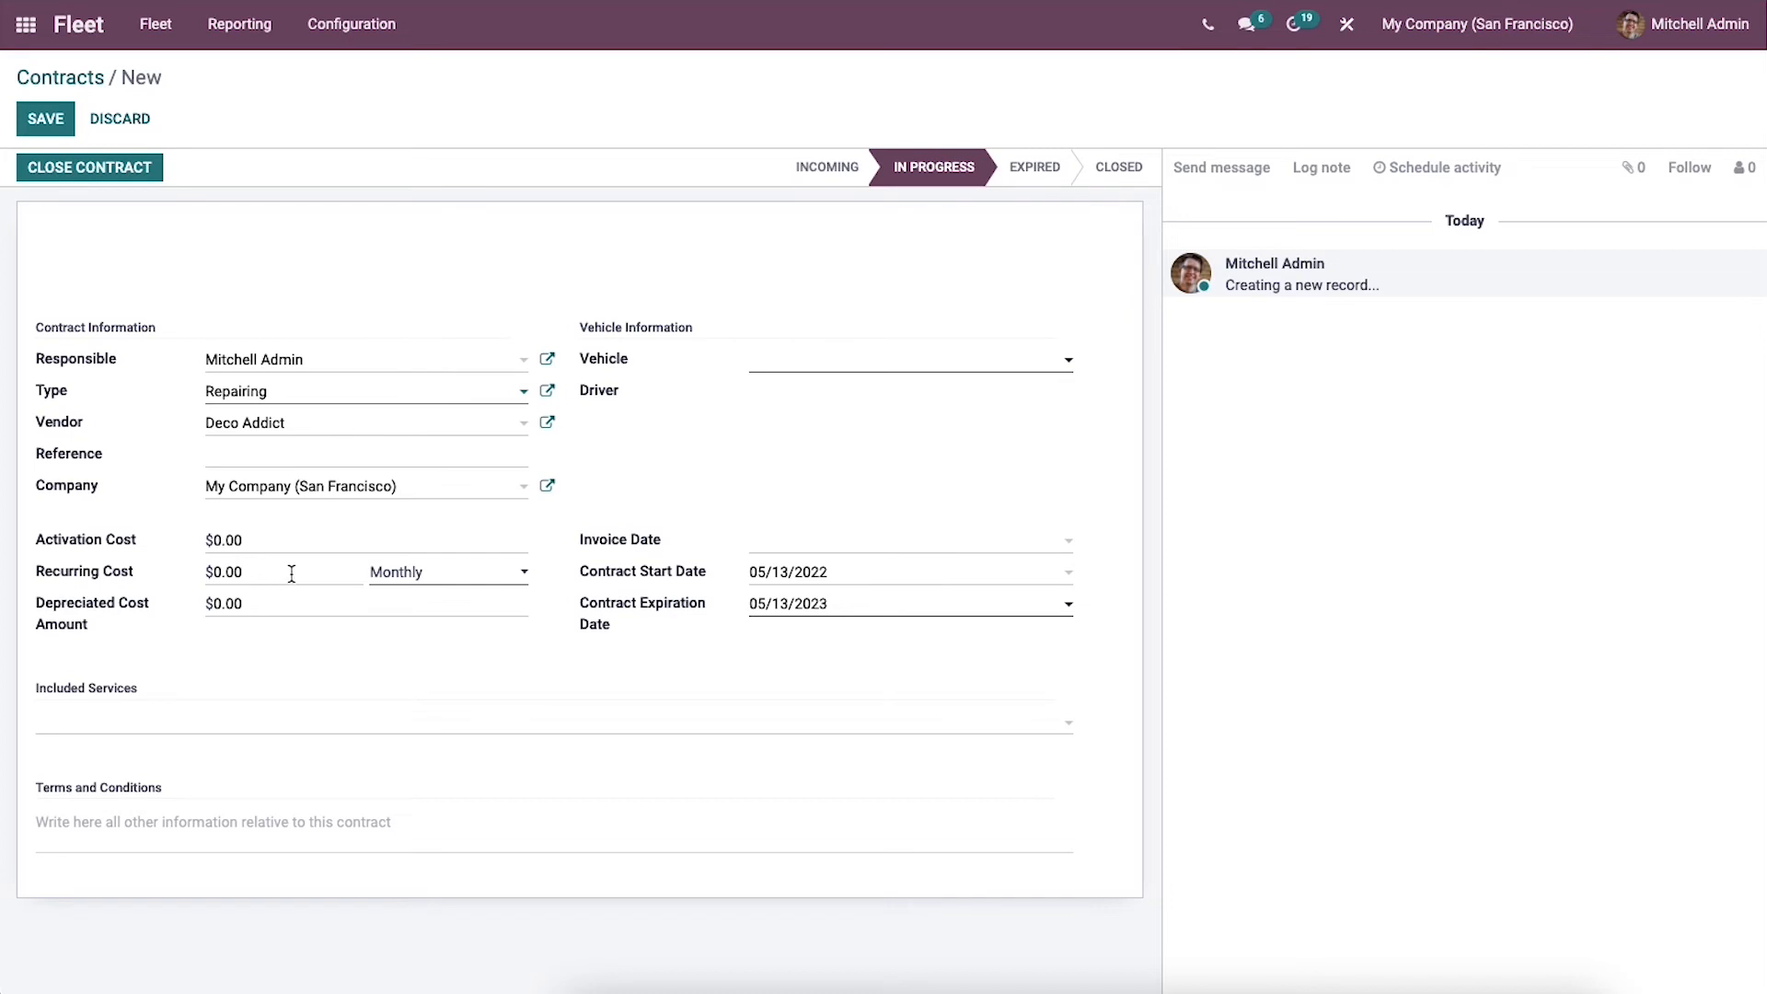
Set the contract's recurring cost to $5,000 yearly and assign it to the Opel/Astra June 2021 vehicle.
left_click(427, 568)
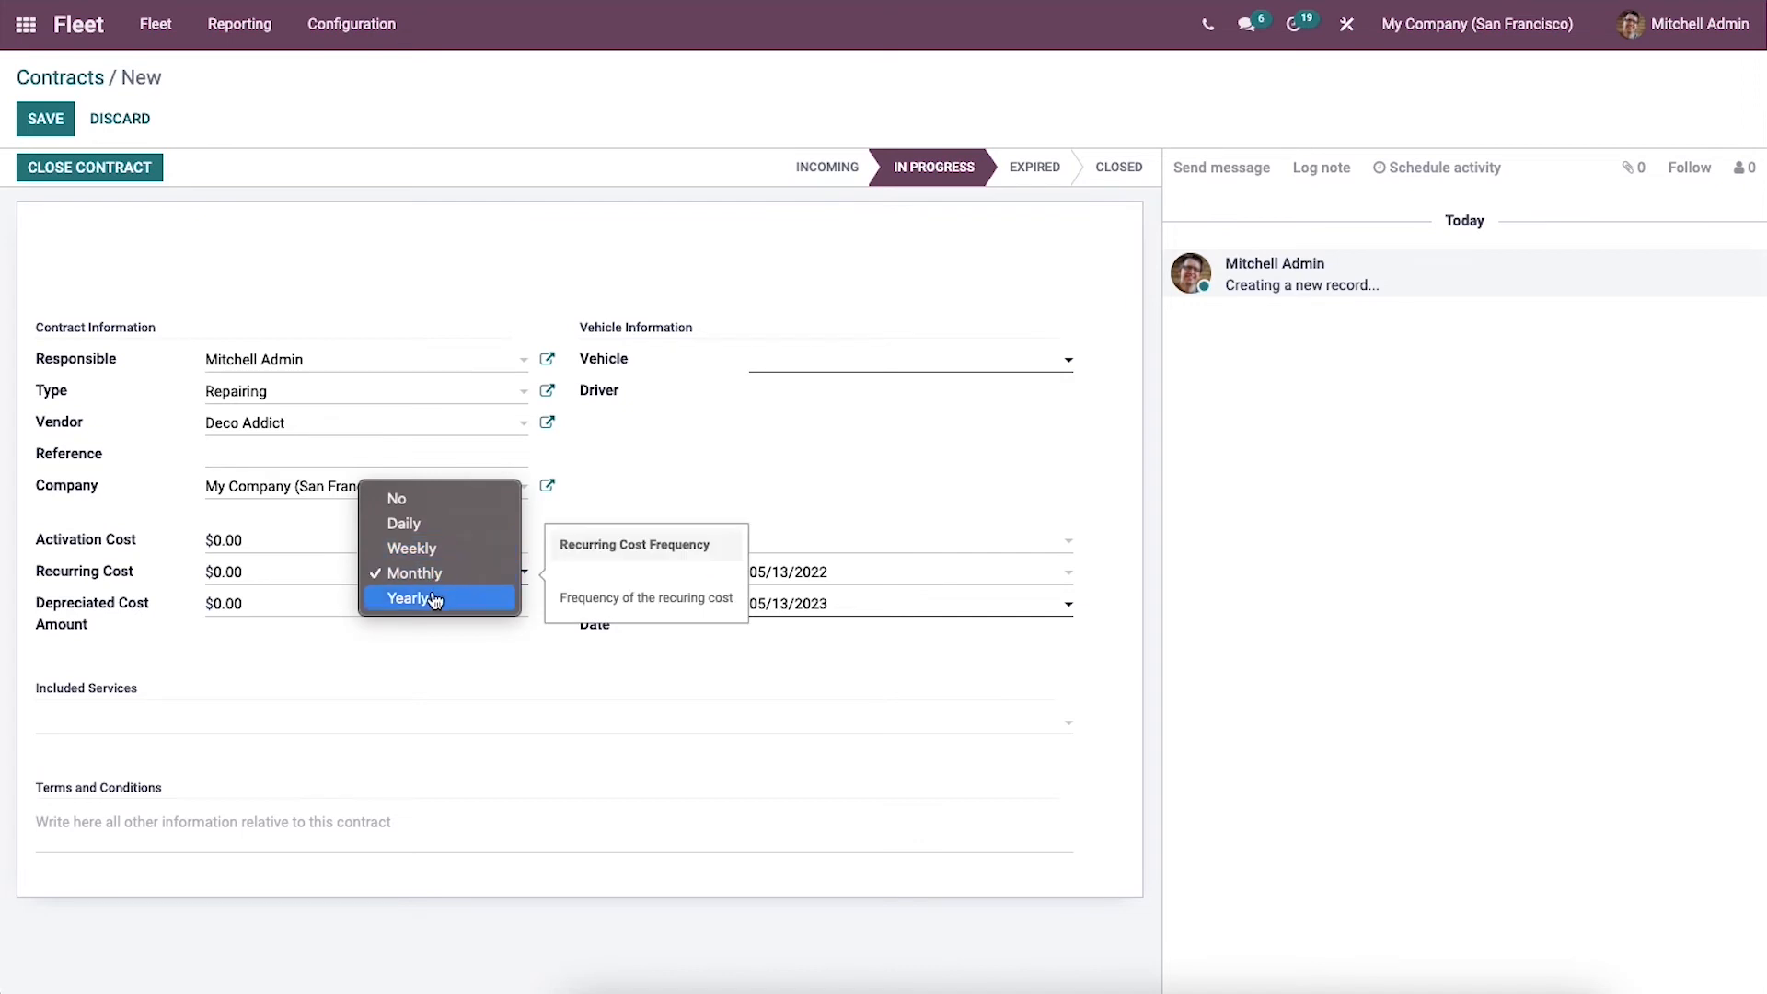
left_click(442, 596)
left_click(219, 572)
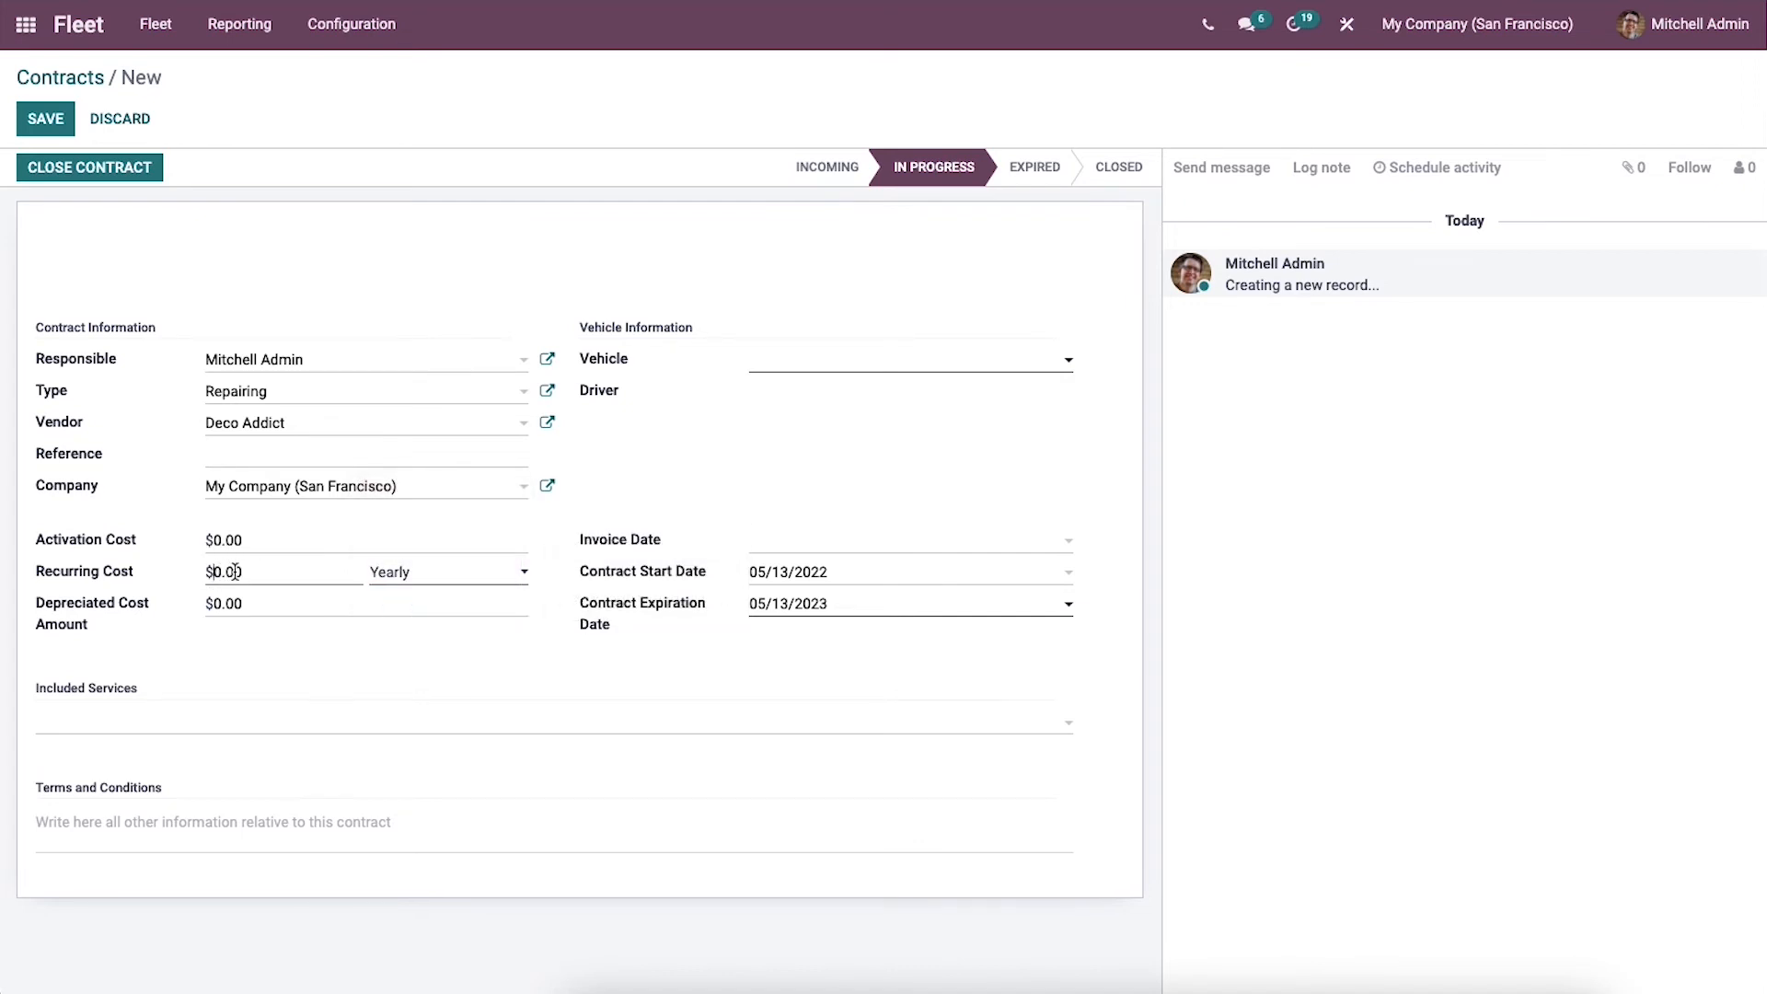
type("500")
left_click(799, 362)
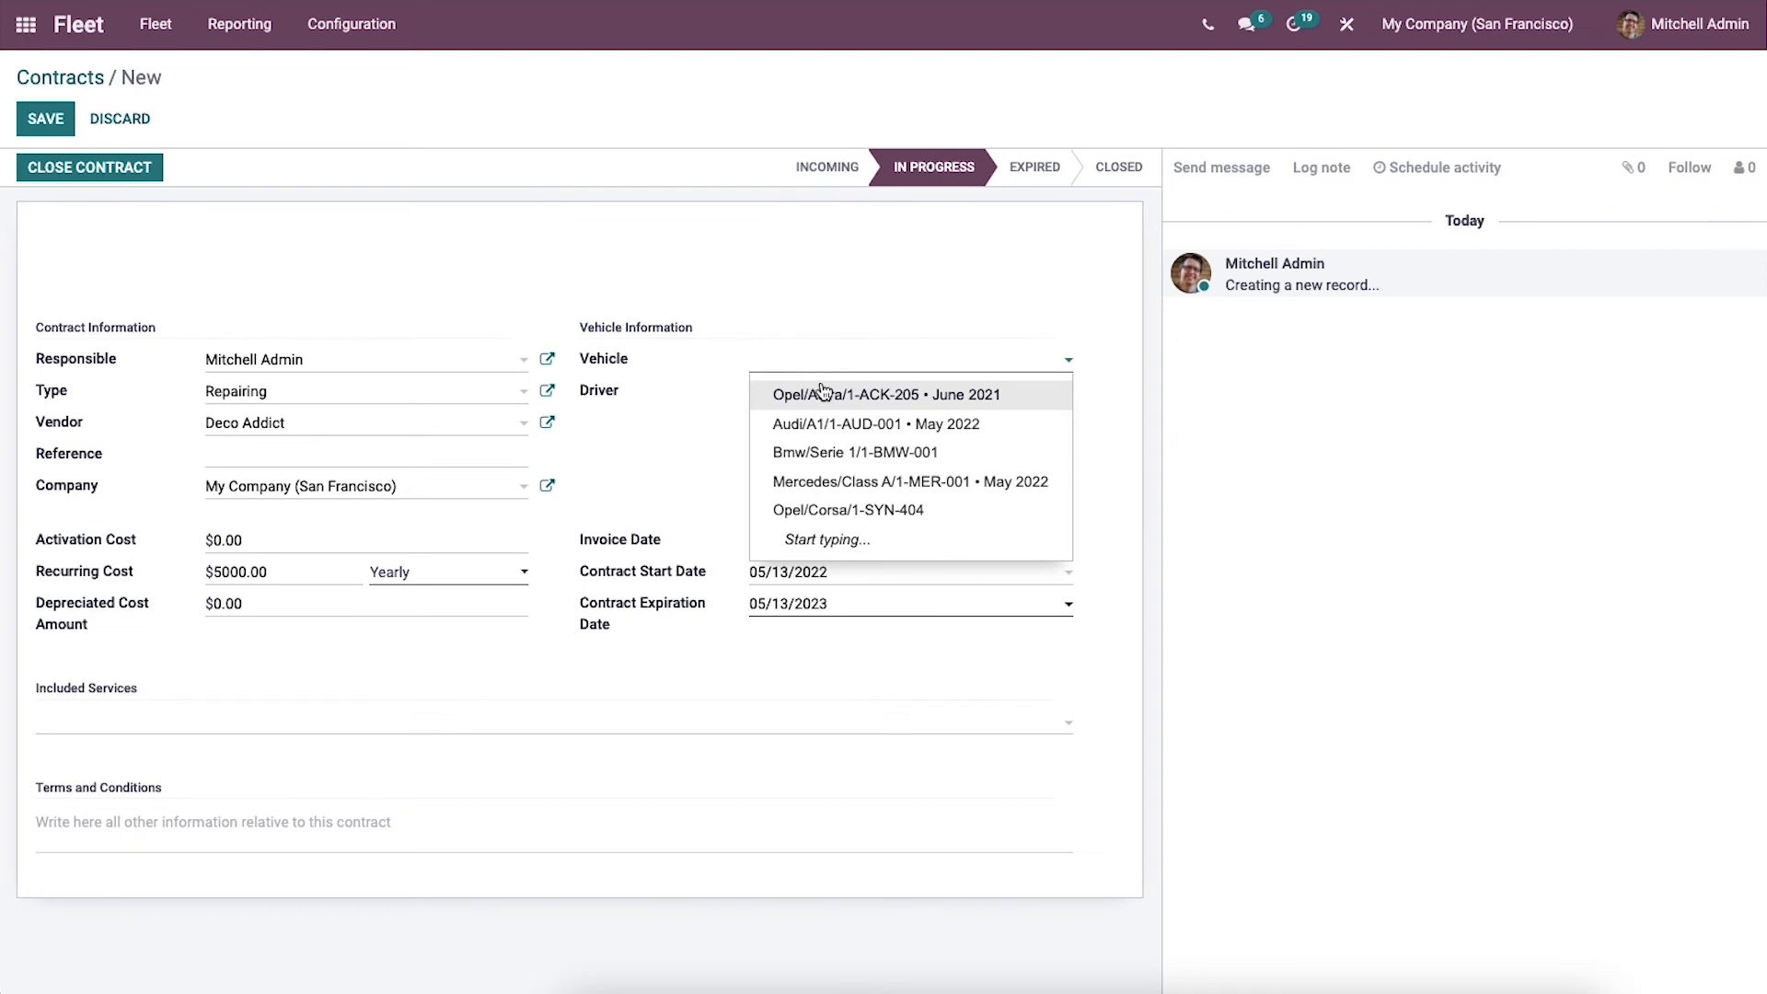
left_click(826, 395)
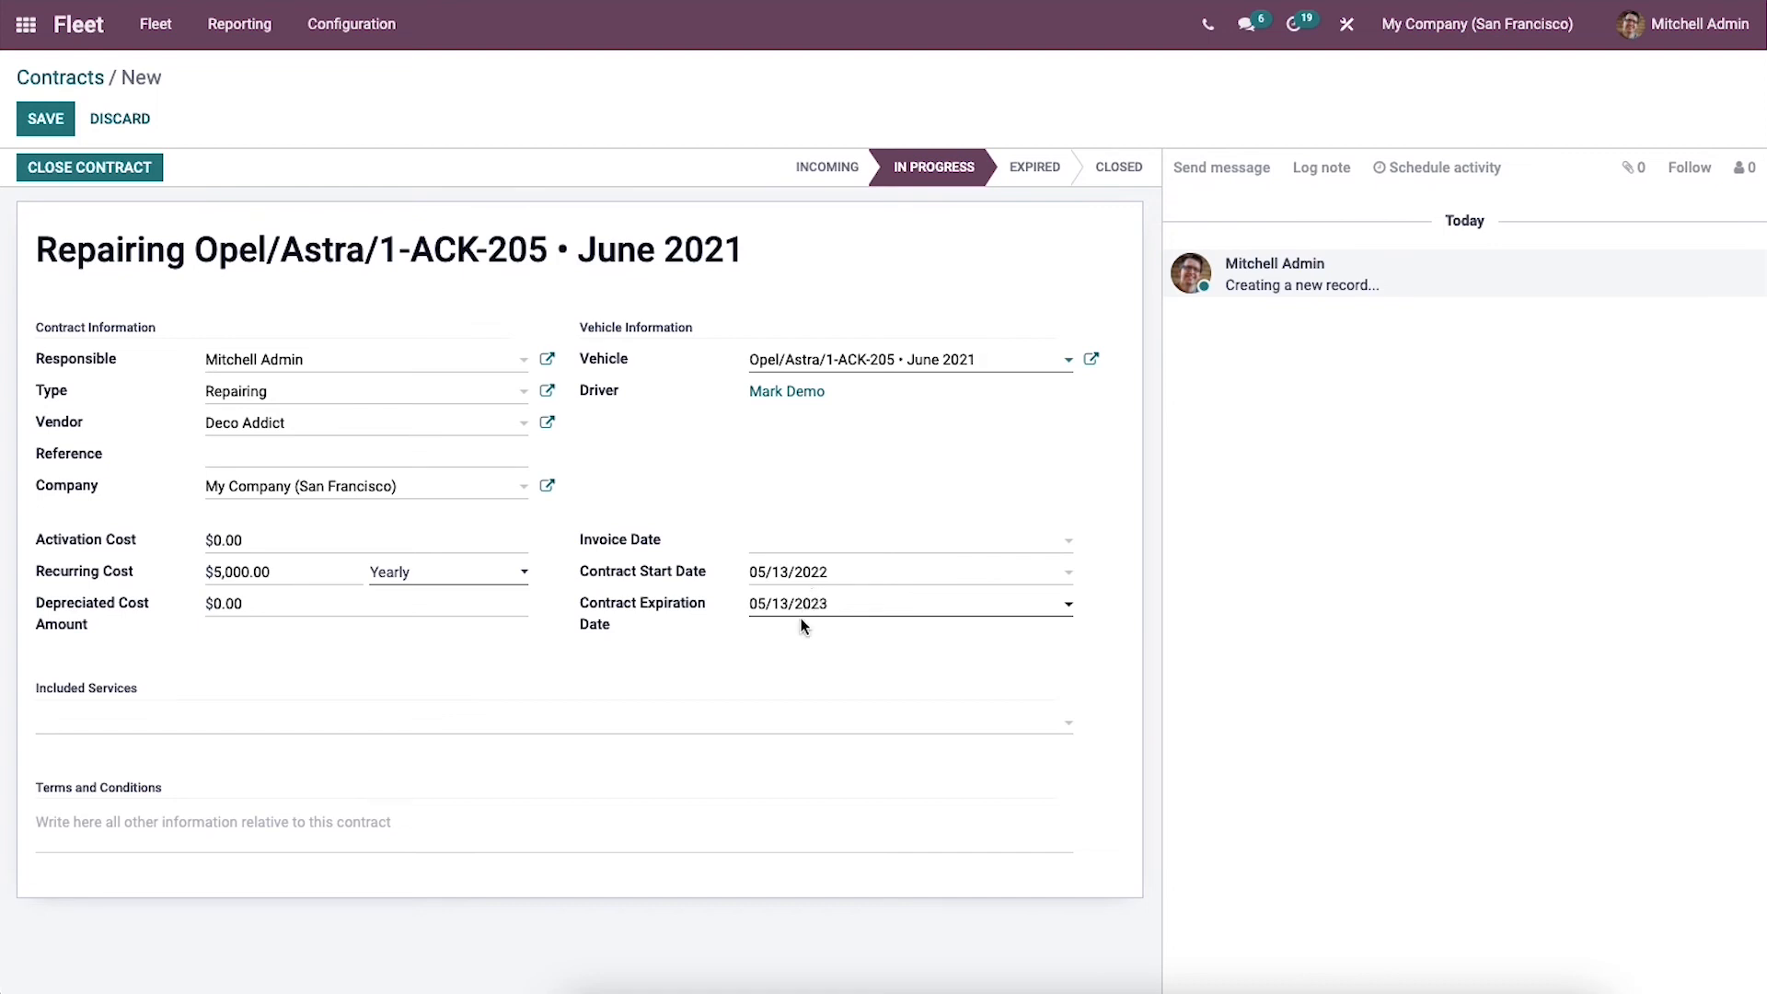
Add Repair and maintenance and Calculation Benefit In Kind to the contract's included services.
left_click(143, 717)
left_click(147, 632)
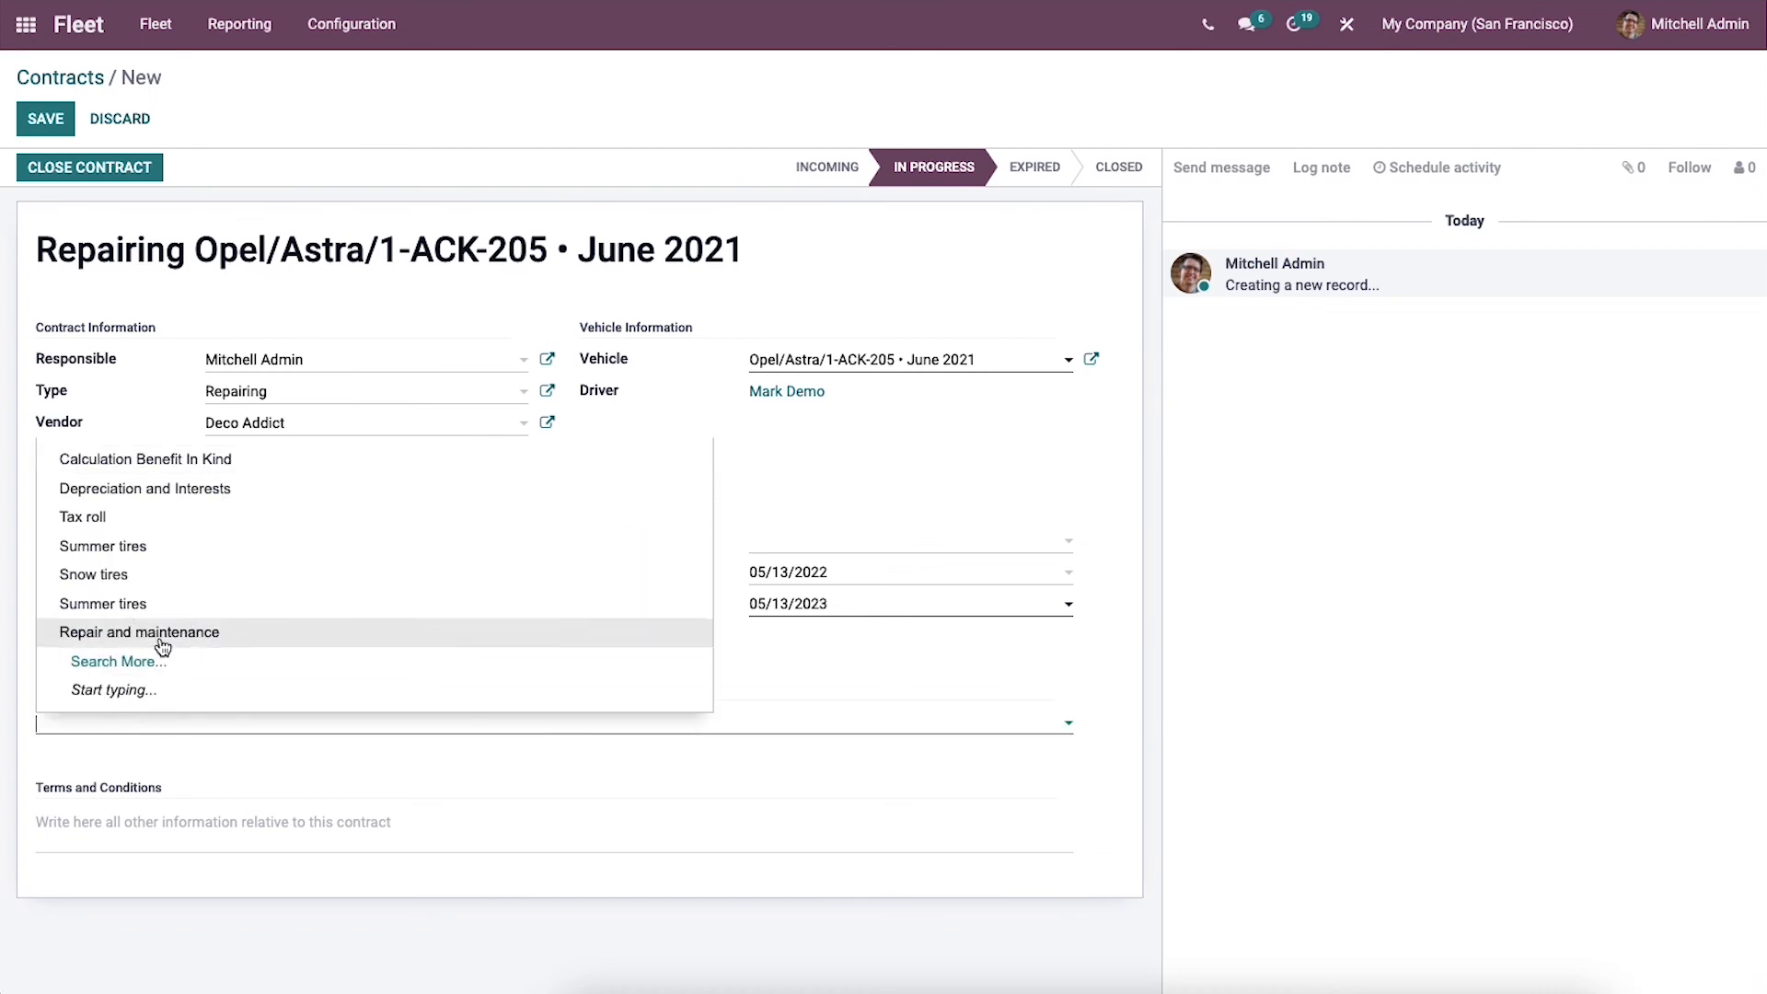
left_click(230, 724)
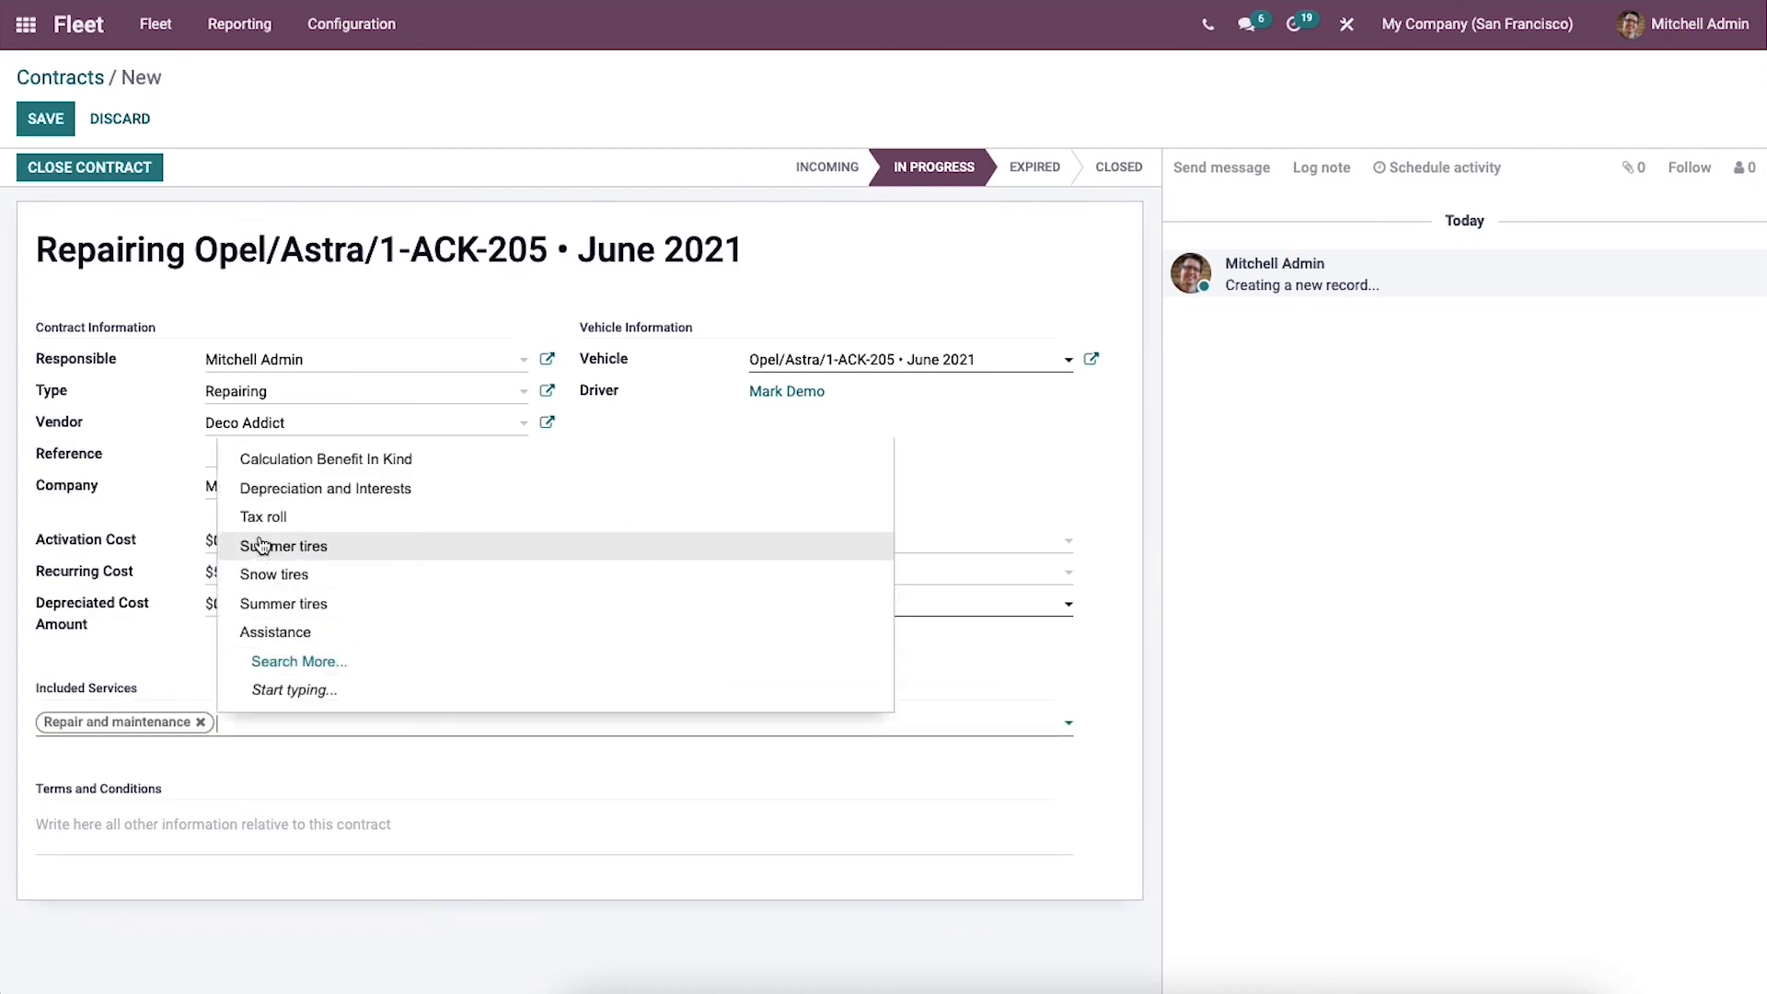
left_click(288, 460)
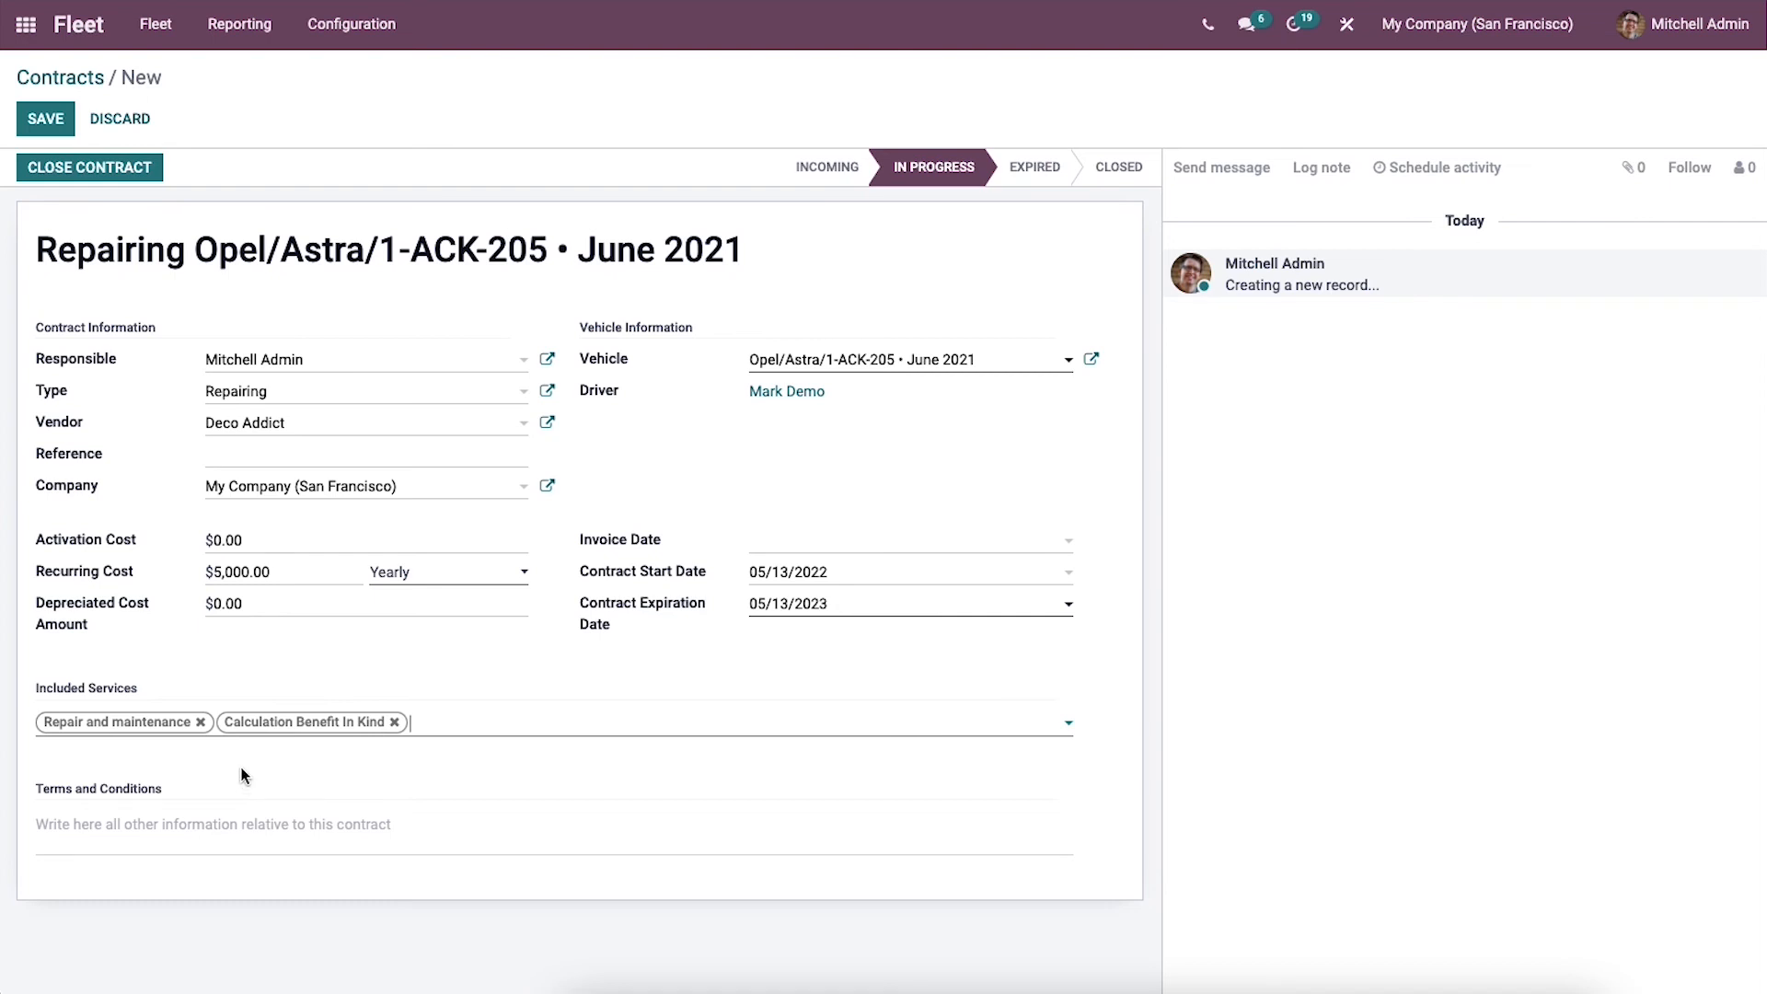
Enter "Yearly contract" as the terms and conditions and save the contract.
left_click(143, 826)
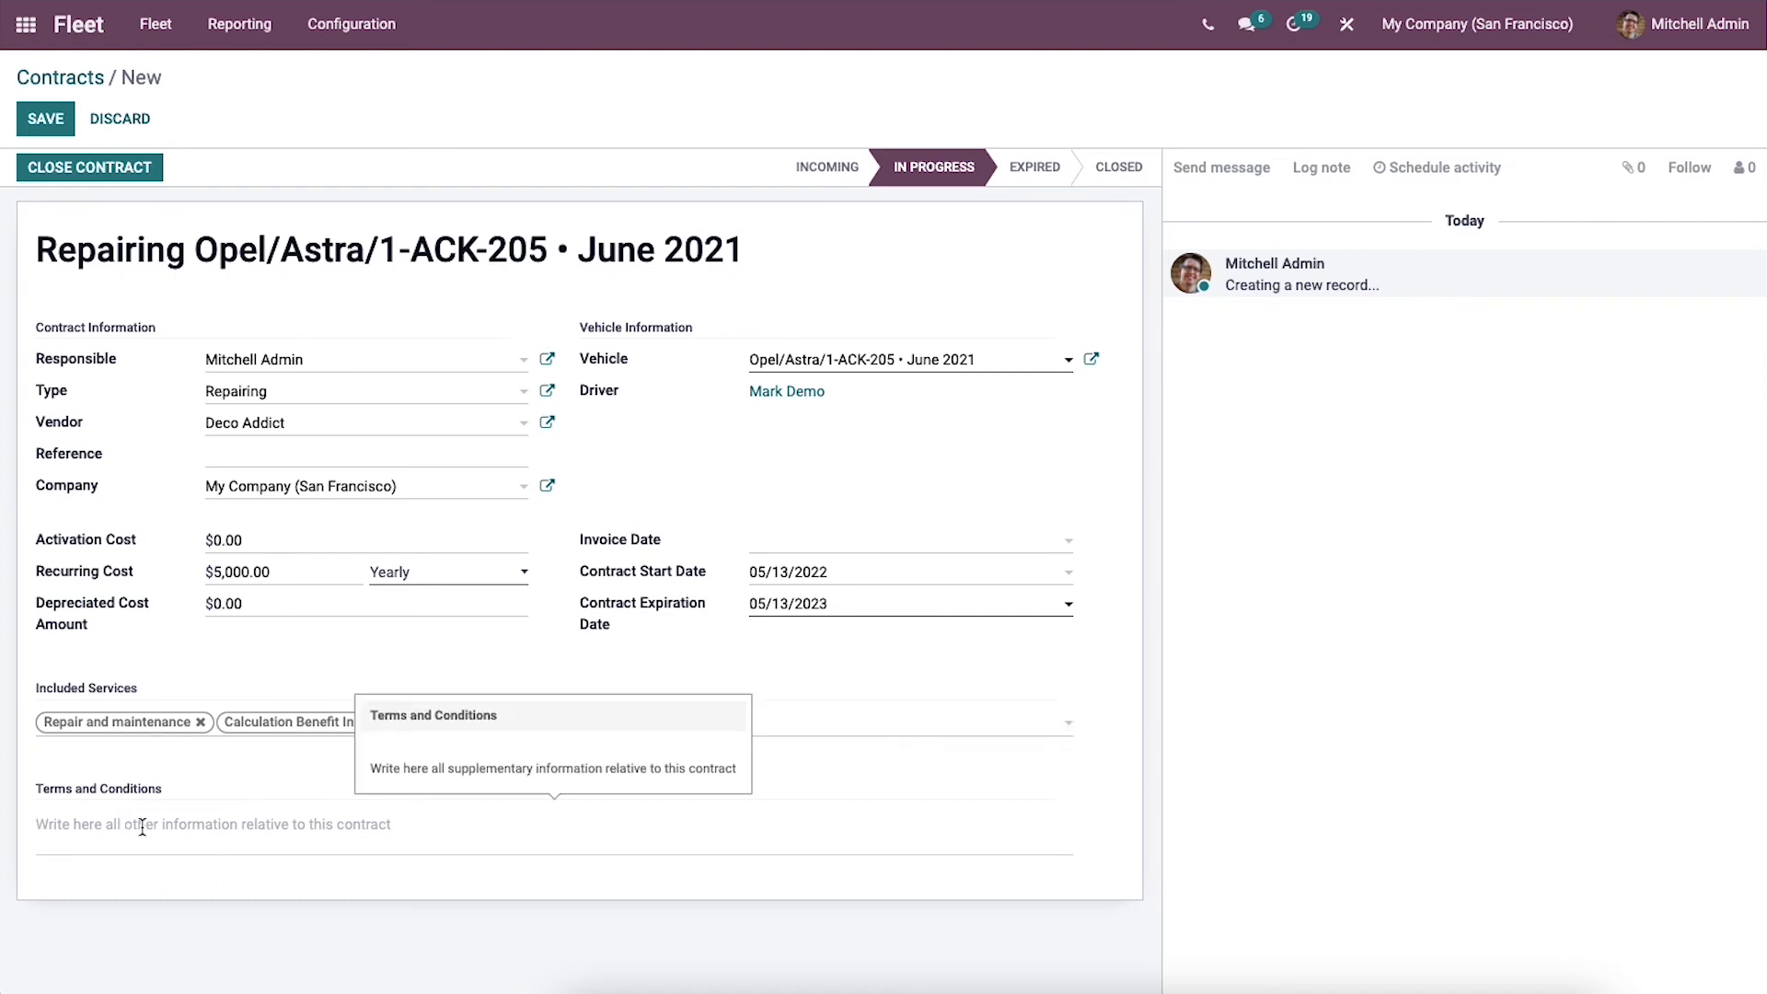
type("Y")
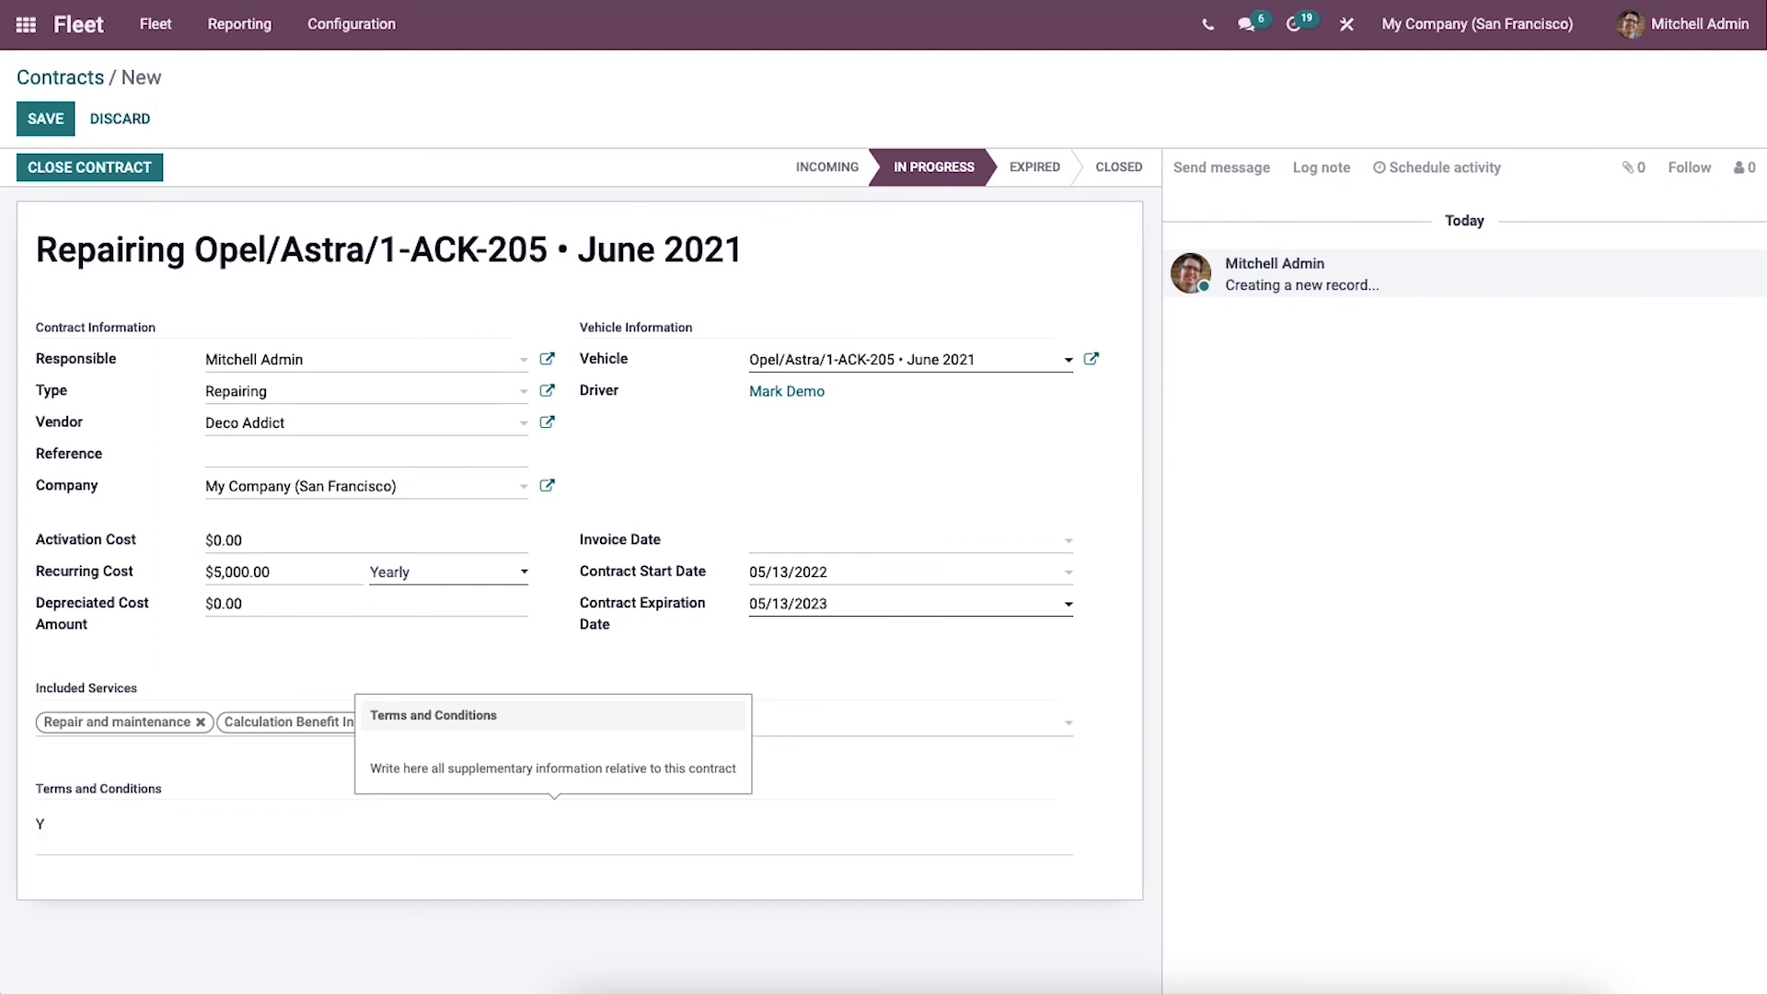
type("early co")
type("ntract")
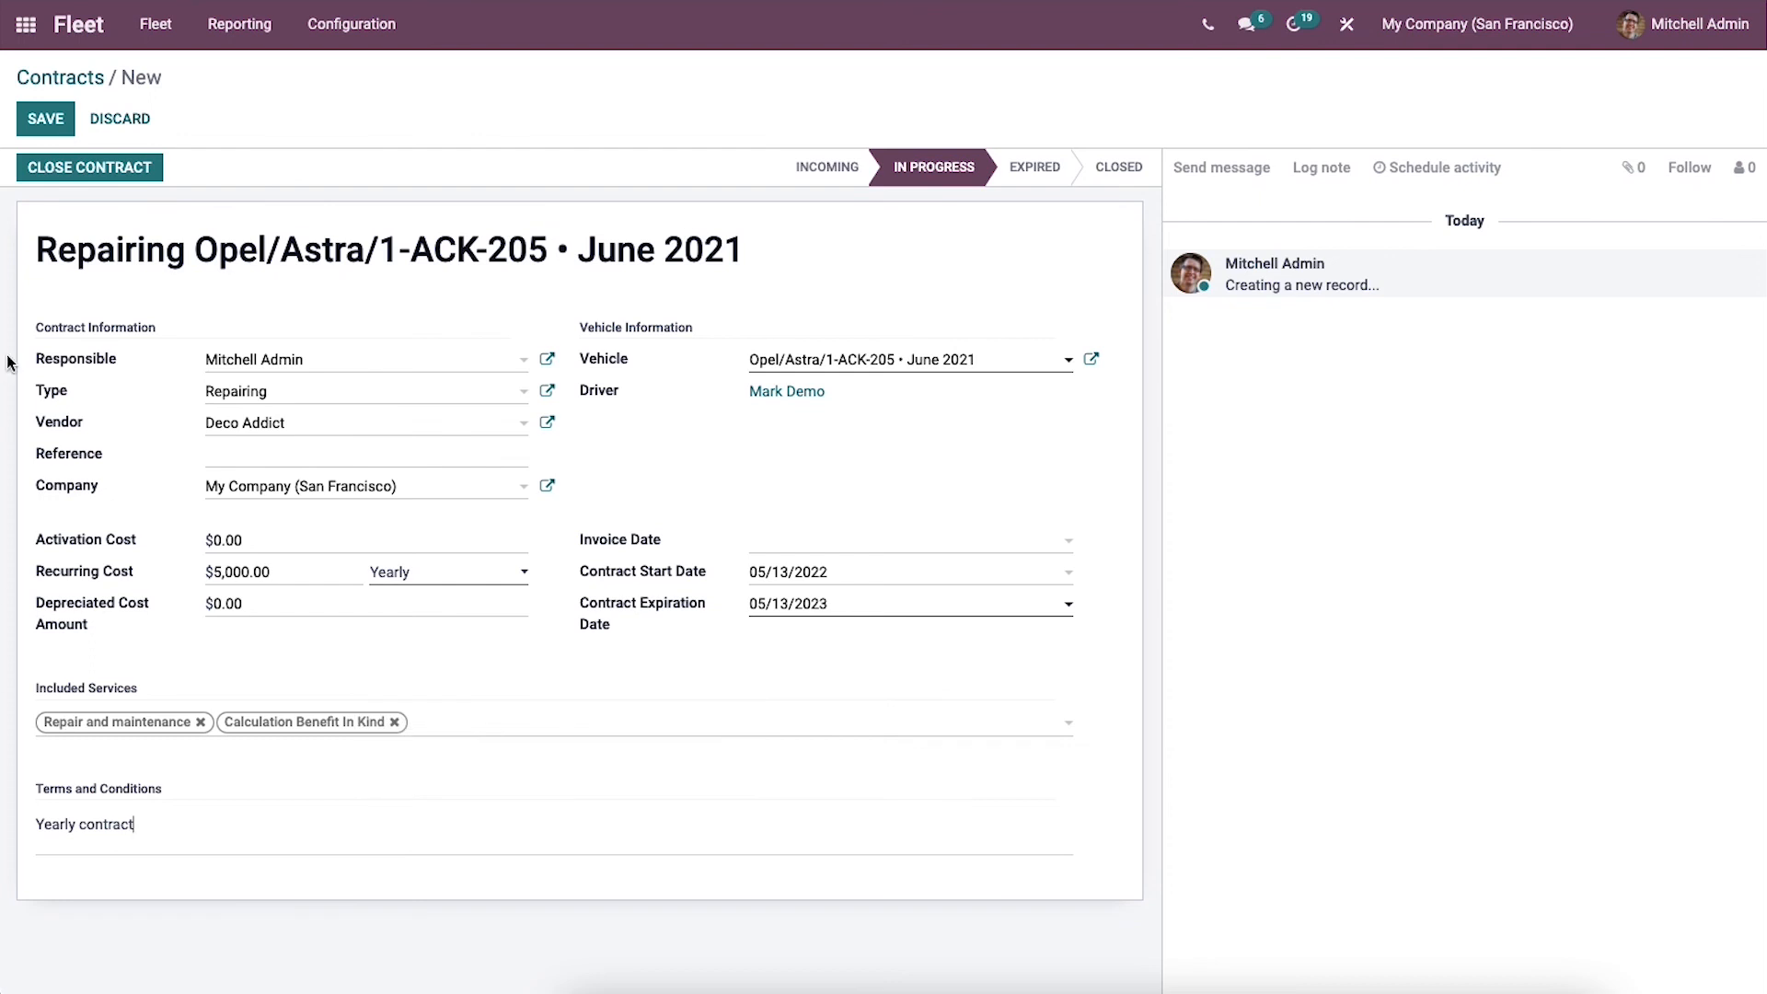
left_click(43, 120)
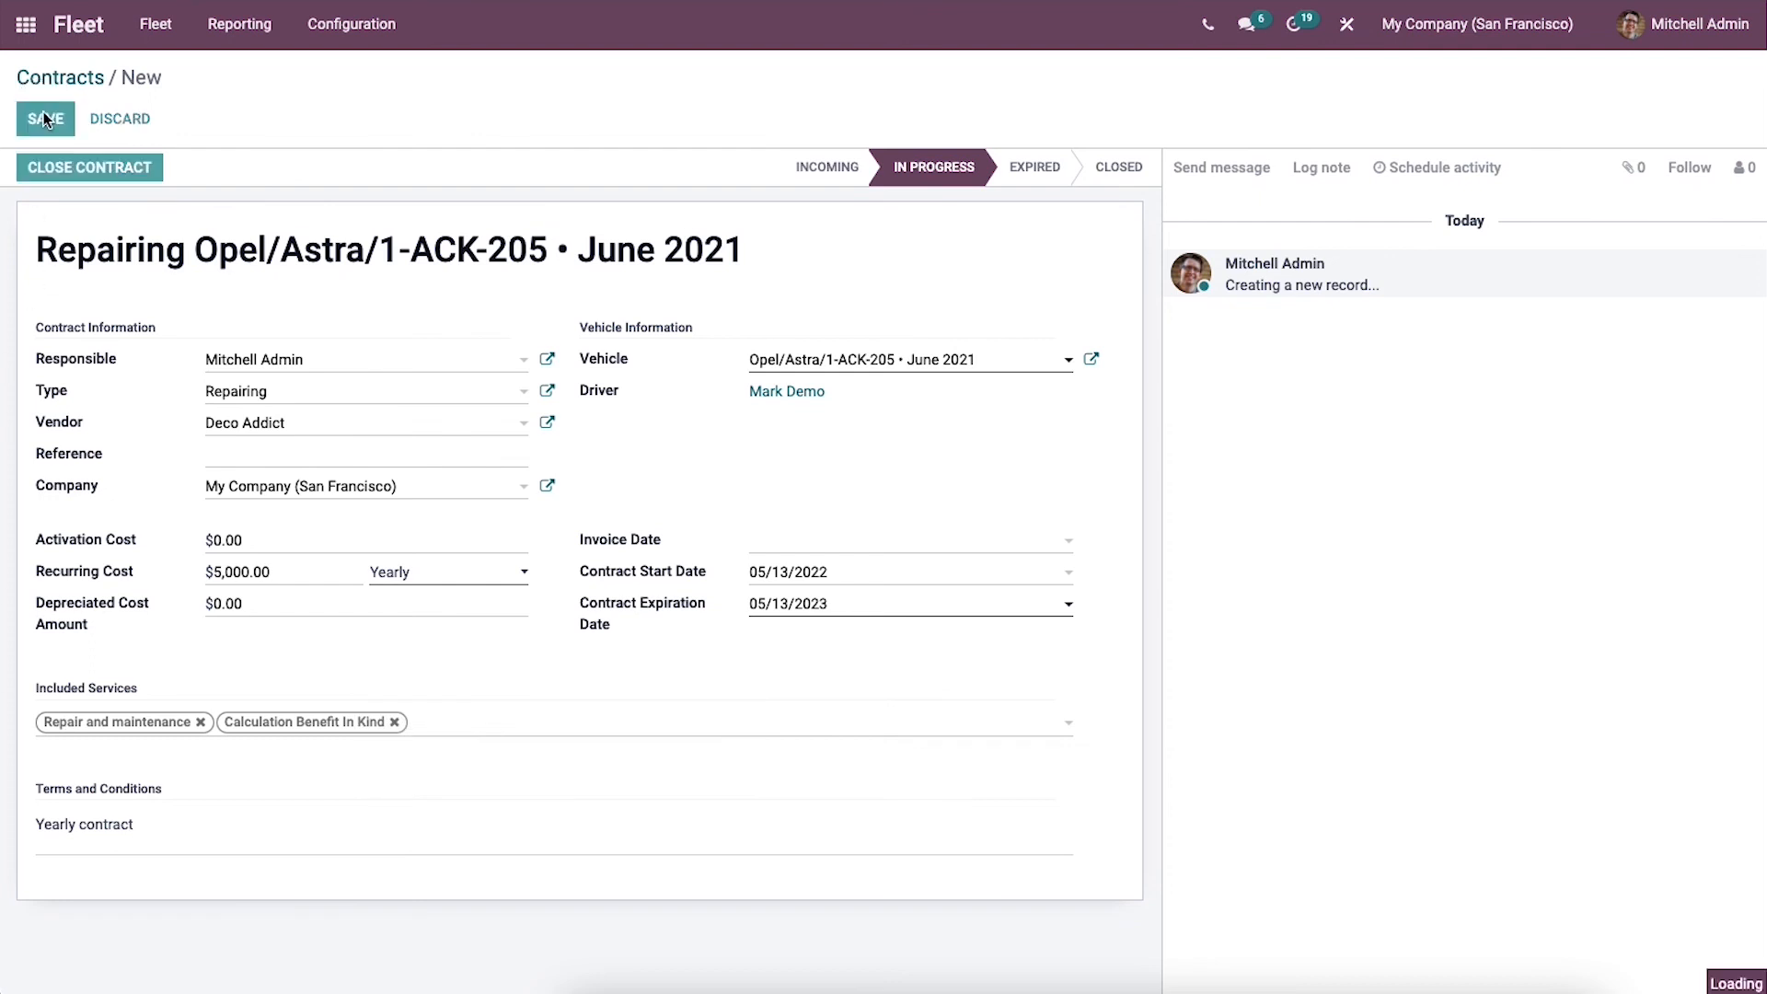
Review the saved contract's status stages and closing option, and return to the contracts list.
left_click(94, 169)
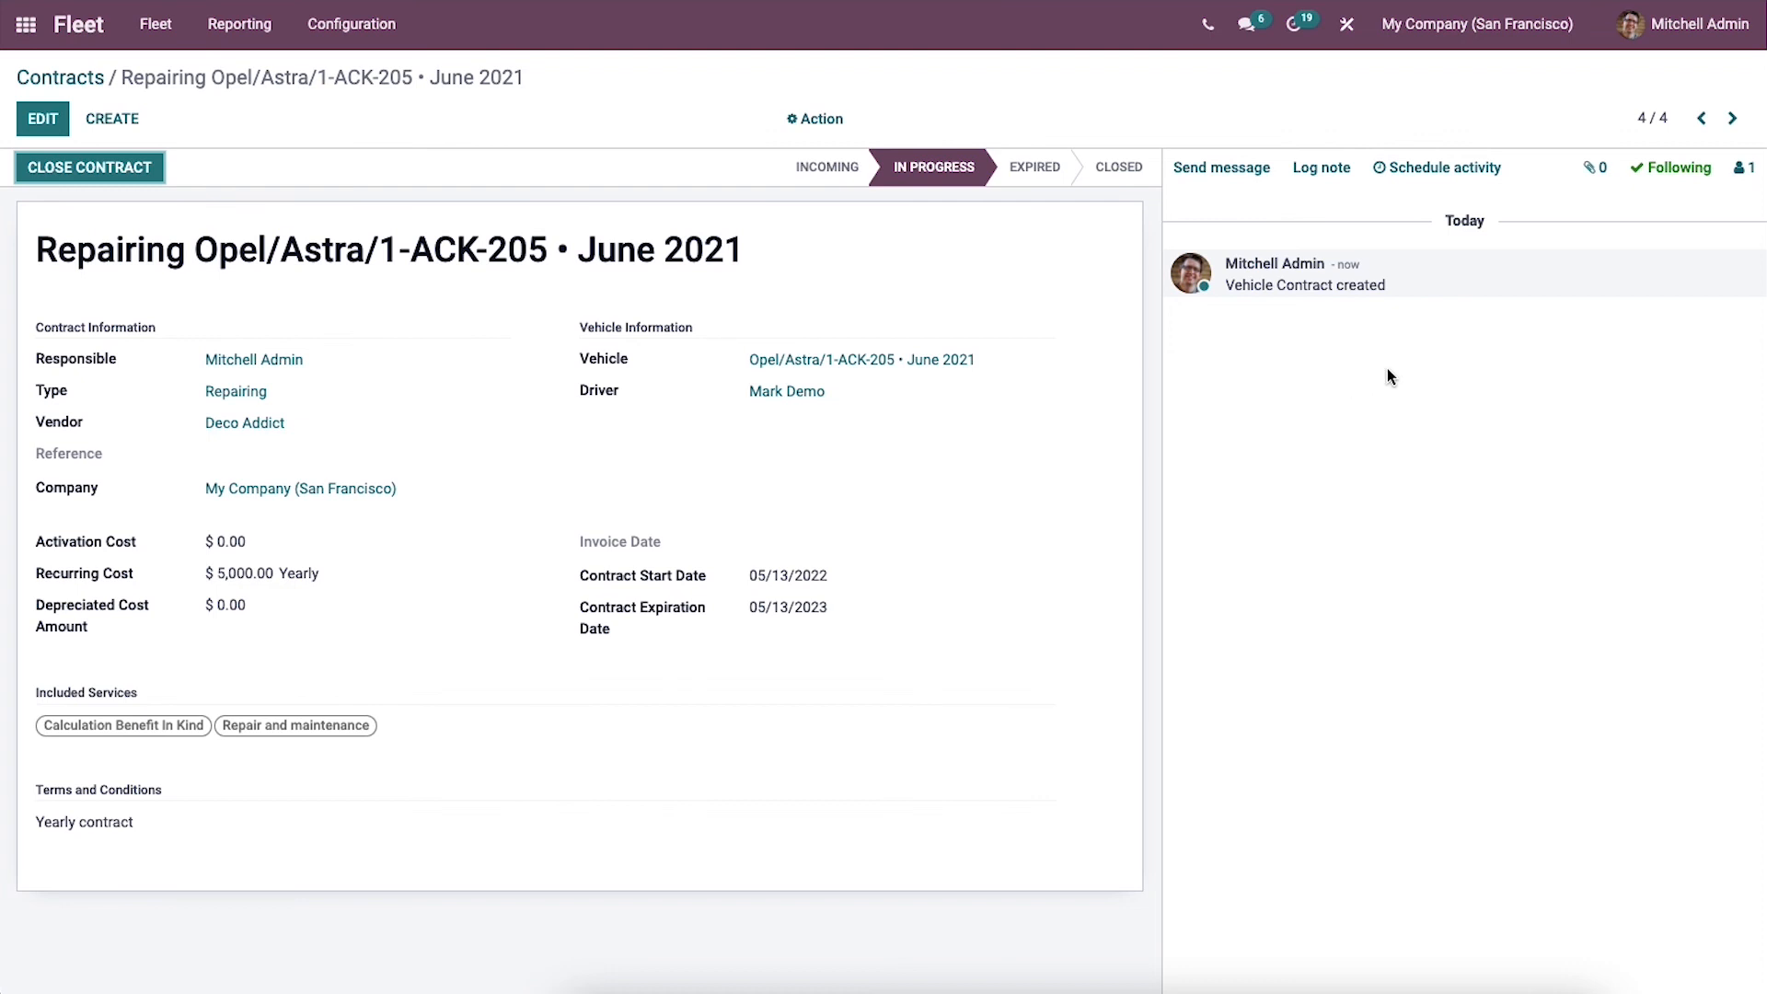
mouse_move(842, 166)
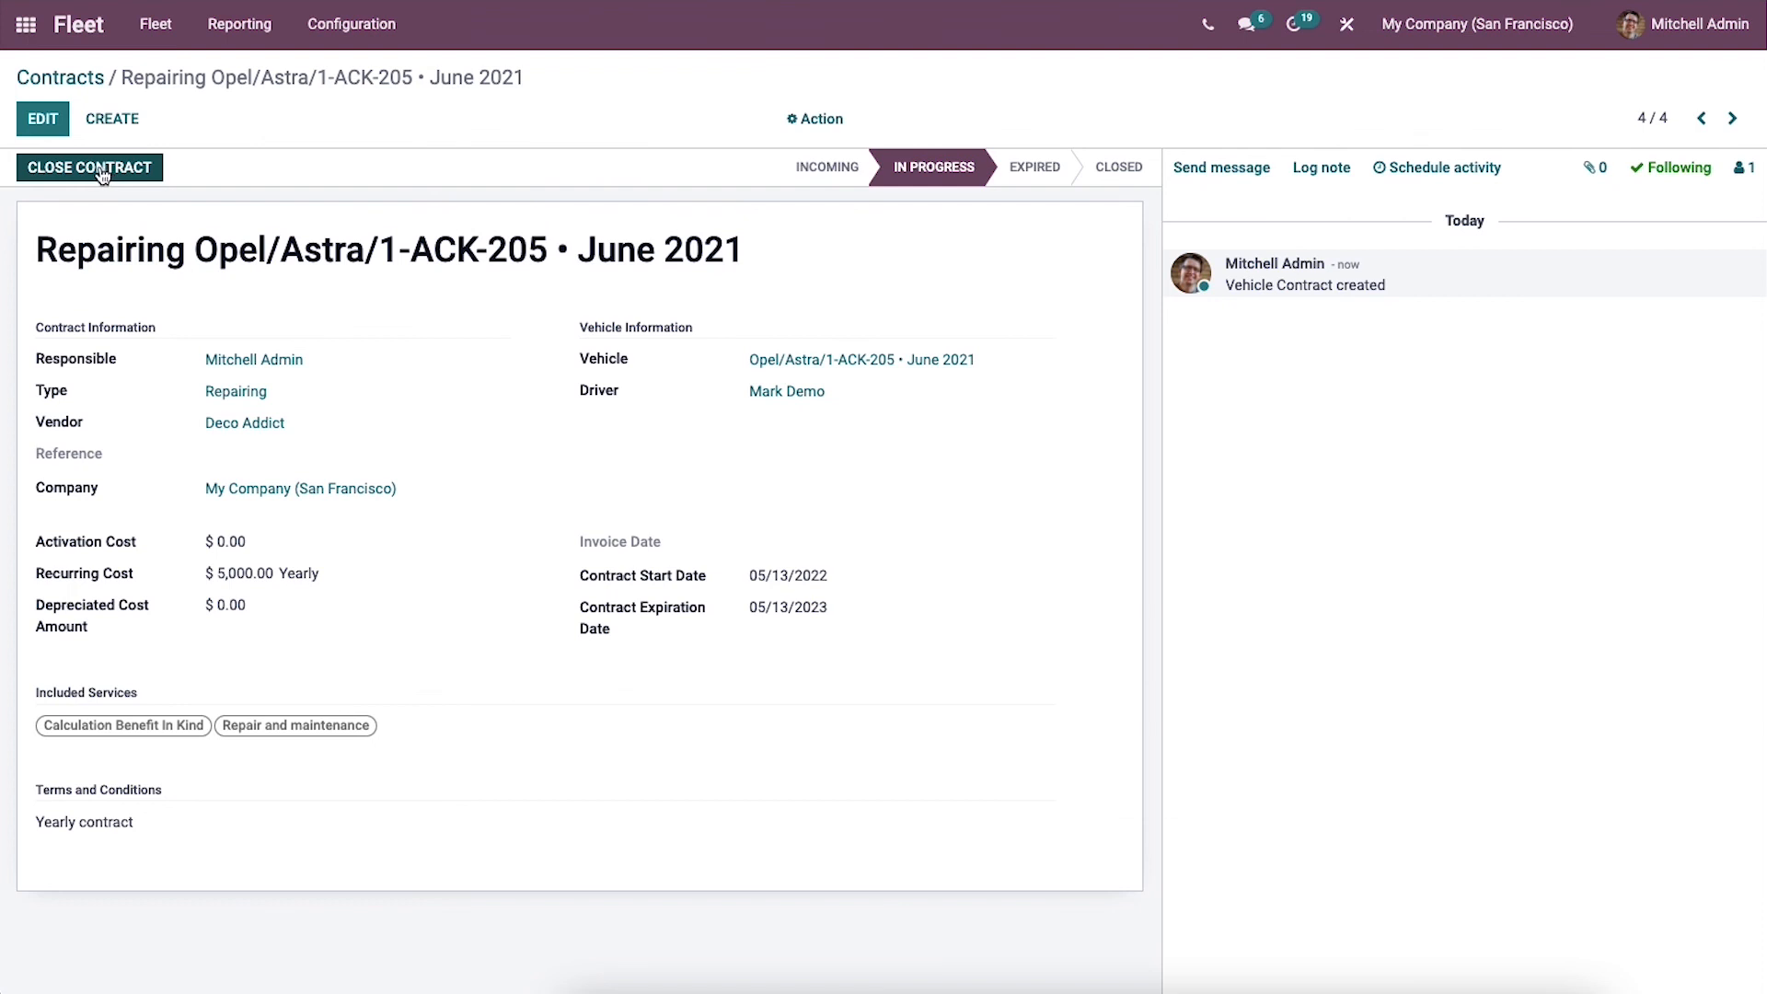
left_click(138, 169)
left_click(89, 75)
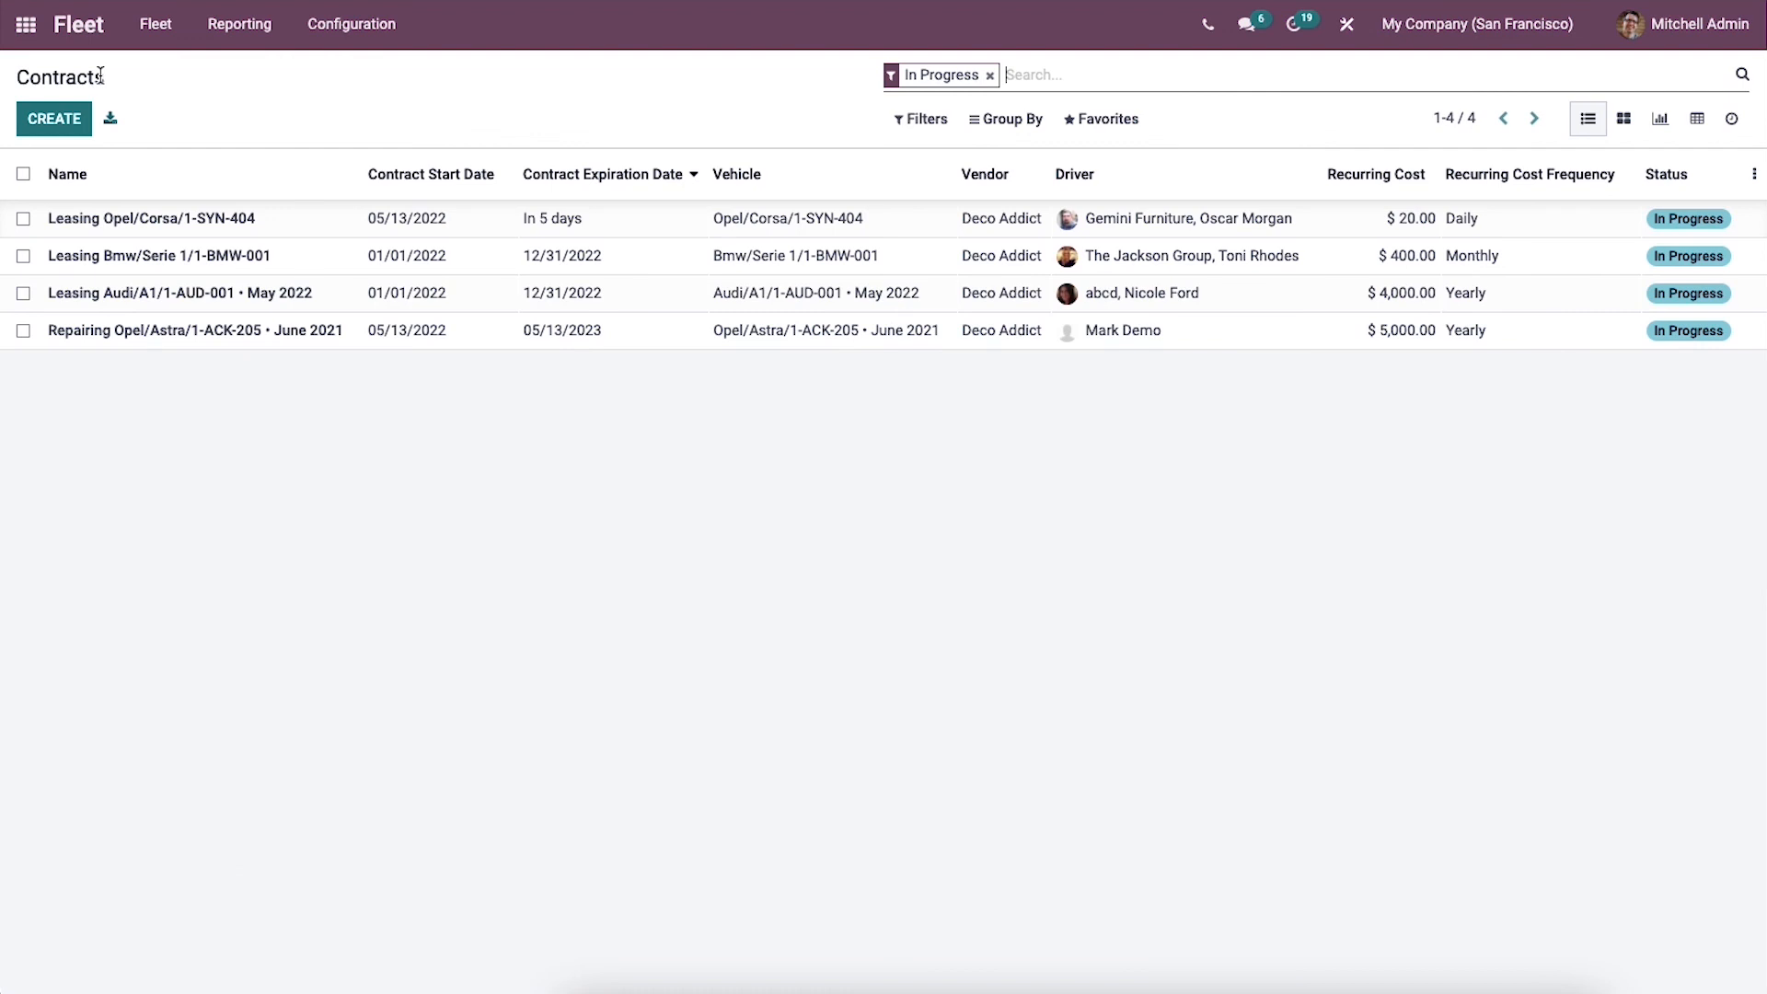